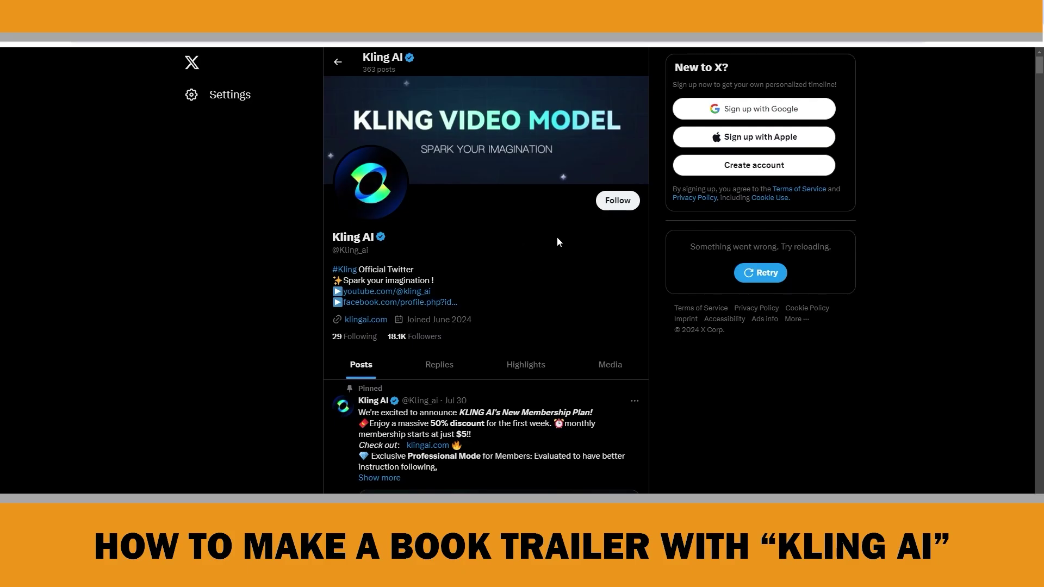
{"action": "scroll", "coordinate": [555, 240], "scroll_direction": "down", "scroll_amount": 3}
Step: Scroll the Kling AI feed and view the Jul 24 international-launch post image full size
{"action": "scroll", "coordinate": [532, 291], "scroll_direction": "down", "scroll_amount": 7}
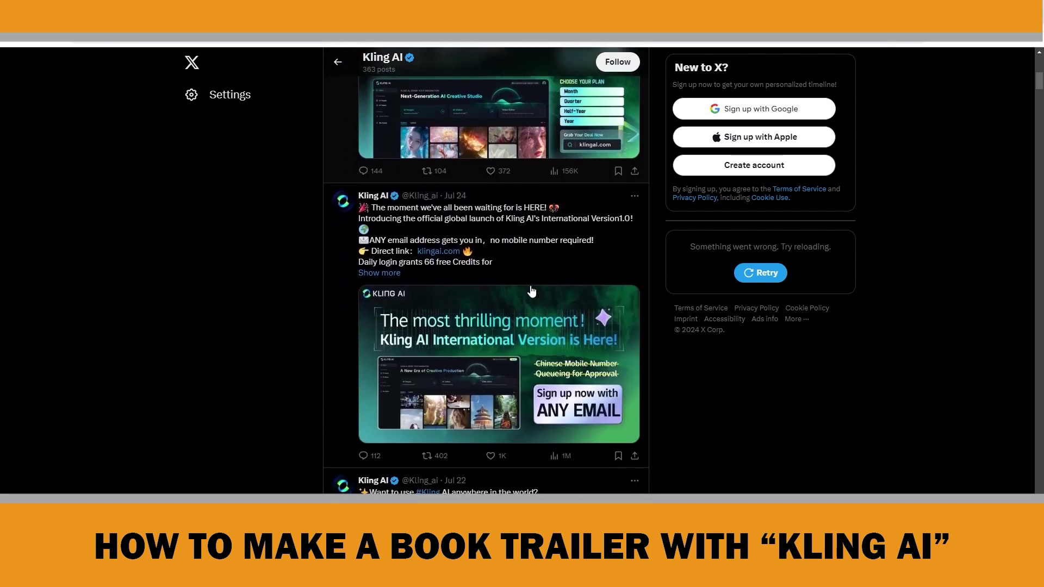
{"action": "scroll", "coordinate": [532, 291], "scroll_direction": "down", "scroll_amount": 1}
{"action": "left_click", "coordinate": [539, 223]}
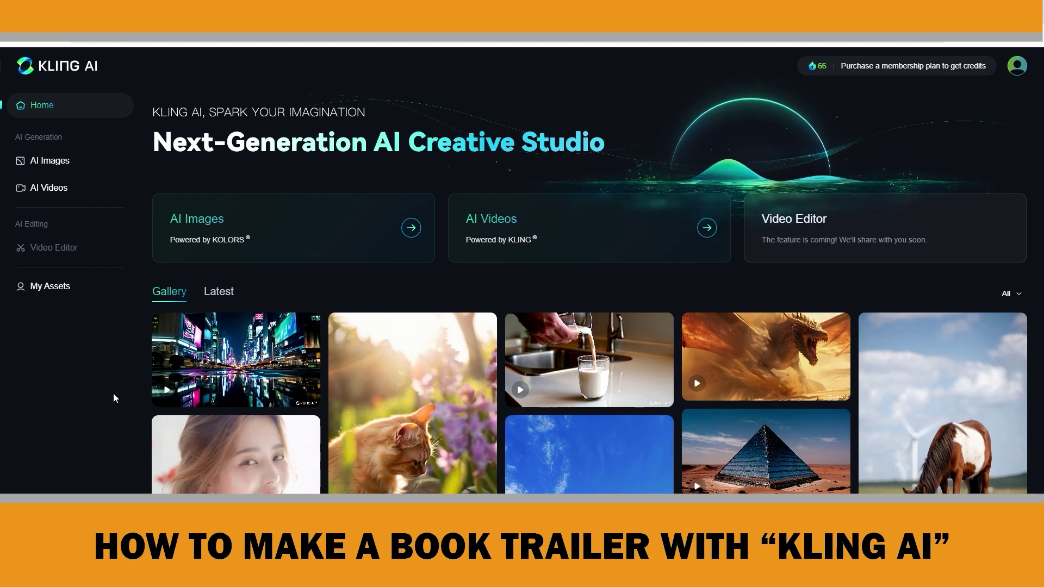
Step: Review the Details of the cat, volcano, dragon and grazing horse gallery videos
{"action": "scroll", "coordinate": [482, 395], "scroll_direction": "down", "scroll_amount": 3}
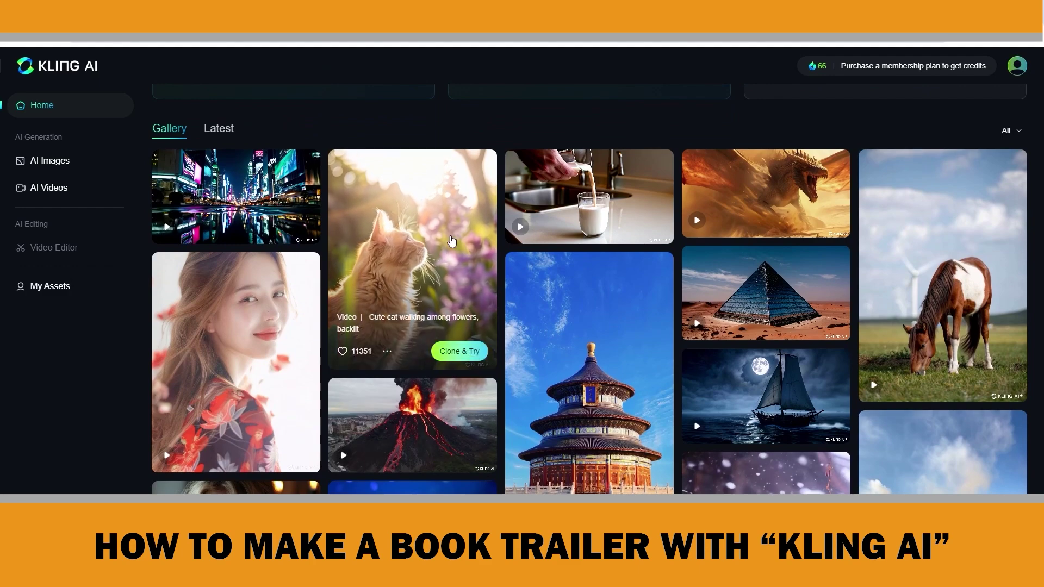
{"action": "left_click", "coordinate": [452, 241]}
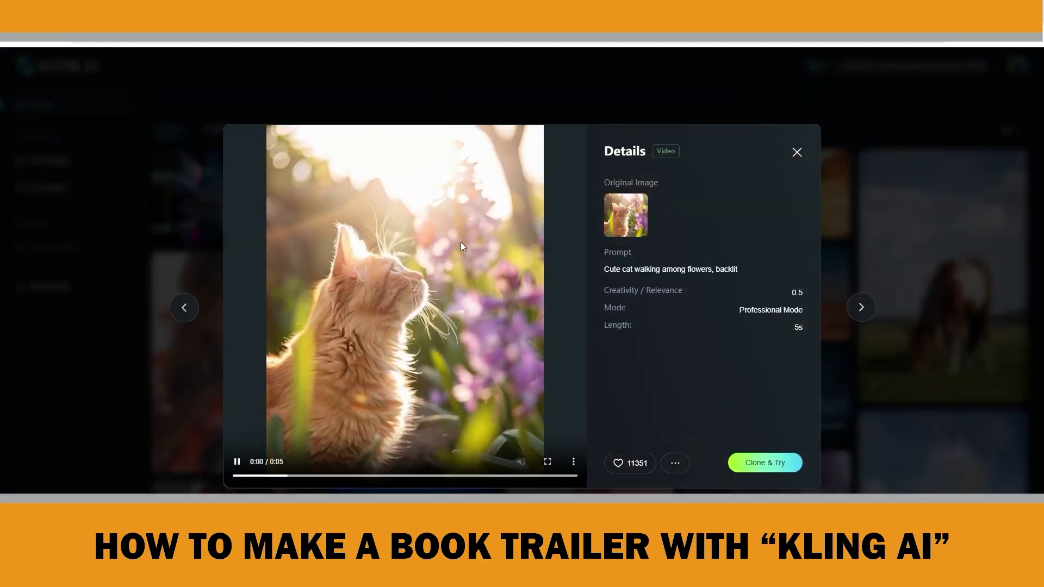
{"action": "left_click", "coordinate": [797, 153]}
{"action": "left_click", "coordinate": [458, 406]}
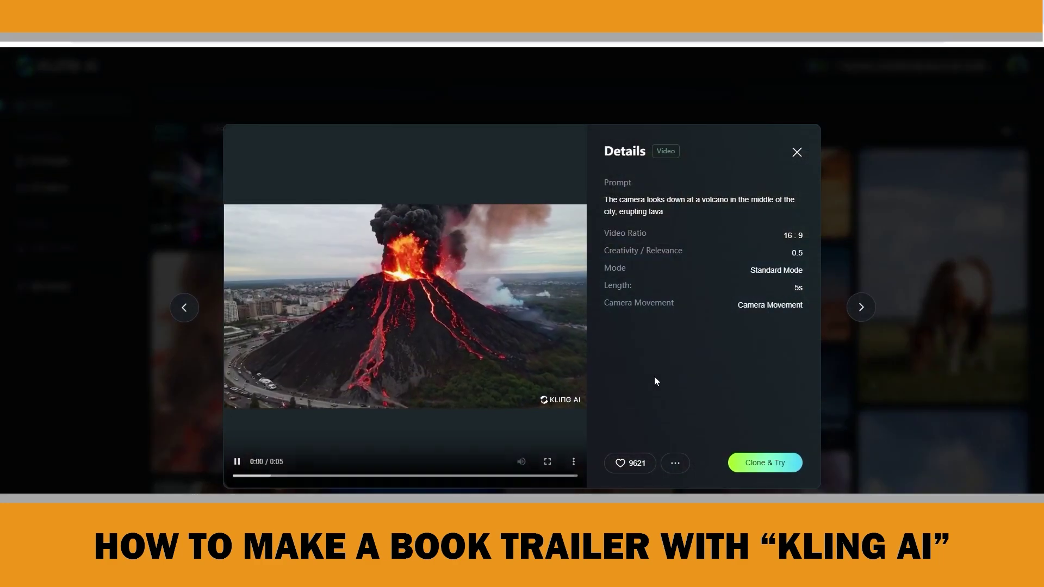
{"action": "left_click", "coordinate": [796, 152]}
{"action": "left_click", "coordinate": [756, 172]}
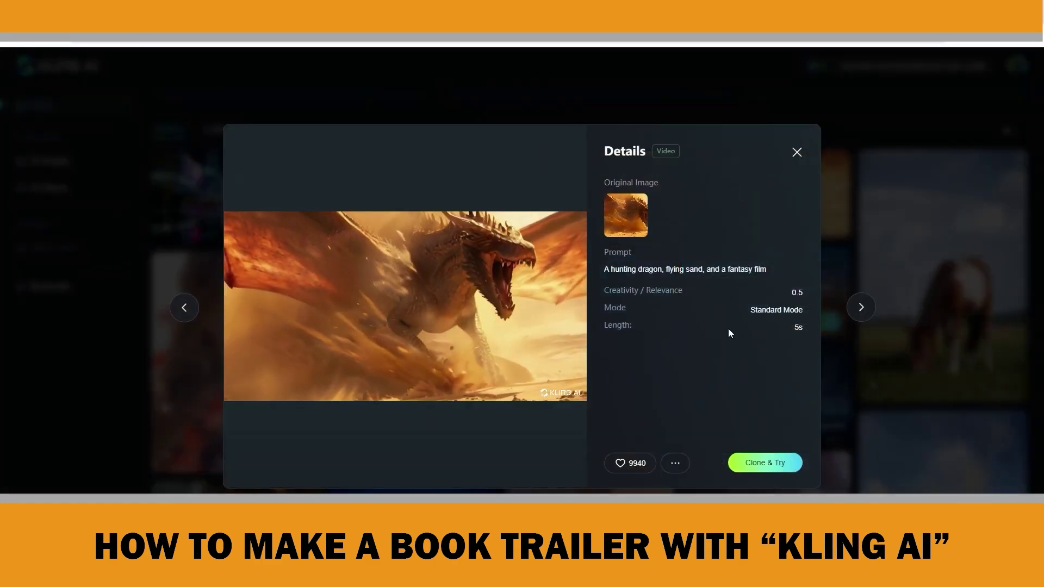
{"action": "left_click", "coordinate": [796, 153]}
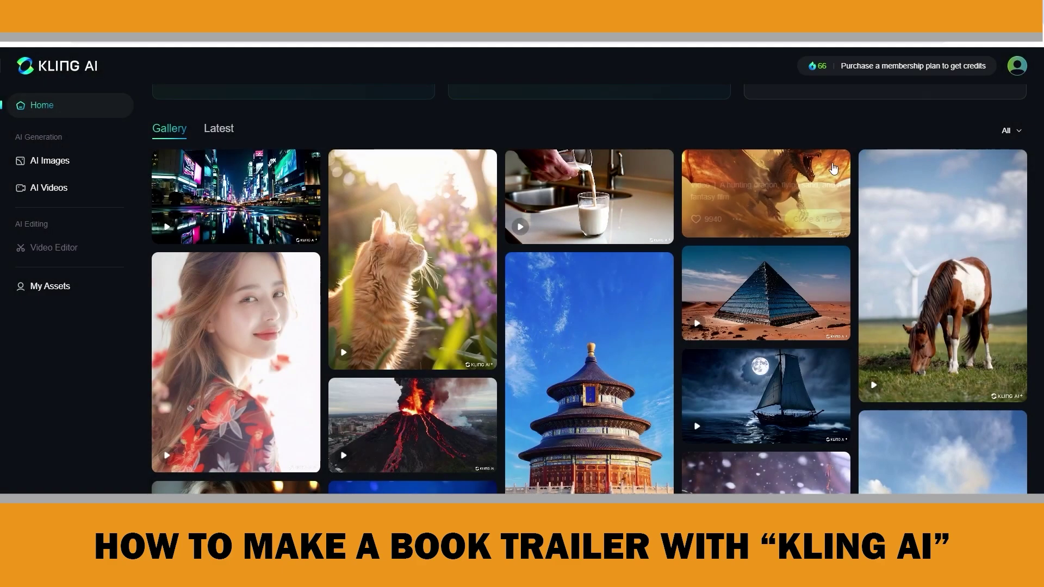
{"action": "left_click", "coordinate": [908, 194]}
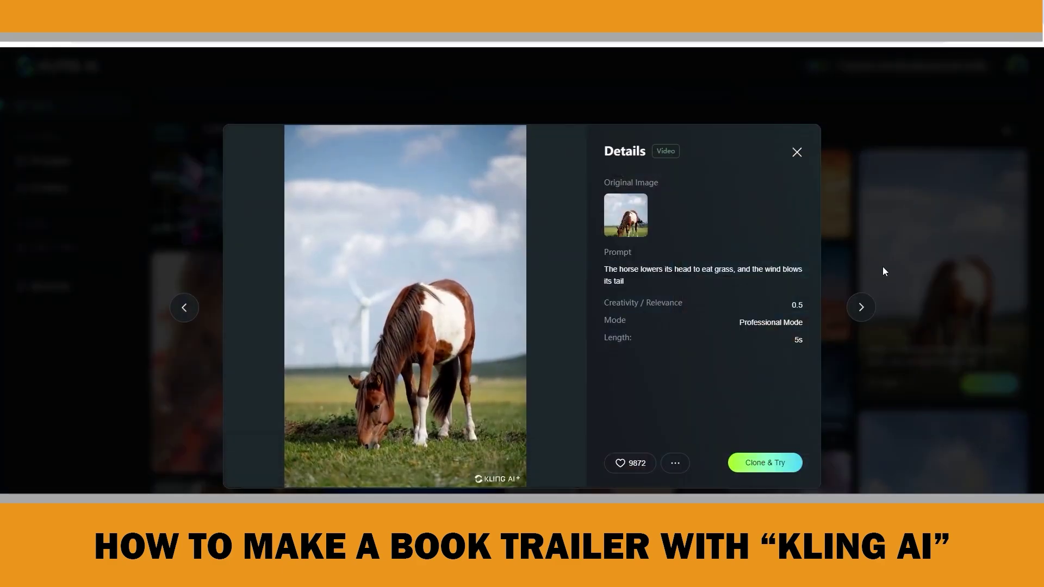
{"action": "left_click", "coordinate": [798, 153]}
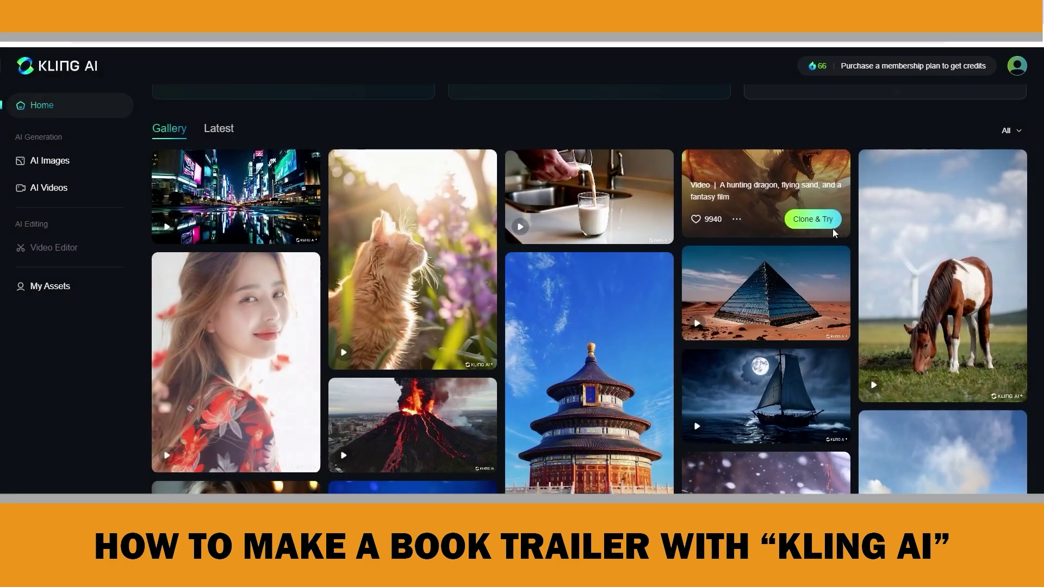
Step: Check the membership pricing plans and the 66 expiring daily credits
{"action": "scroll", "coordinate": [849, 326], "scroll_direction": "down", "scroll_amount": 1}
{"action": "scroll", "coordinate": [857, 391], "scroll_direction": "down", "scroll_amount": 5}
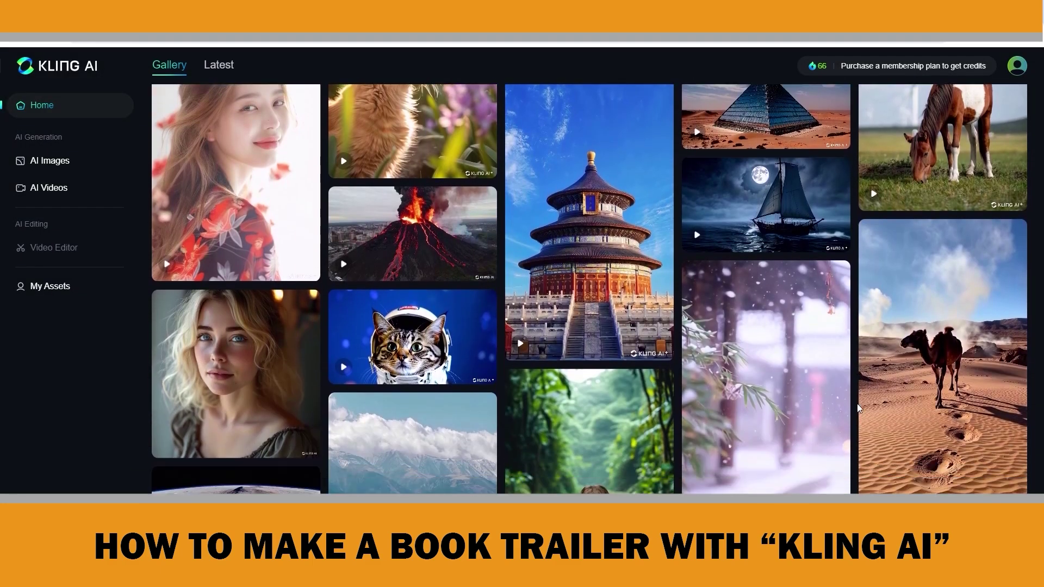
{"action": "scroll", "coordinate": [858, 408], "scroll_direction": "down", "scroll_amount": 1}
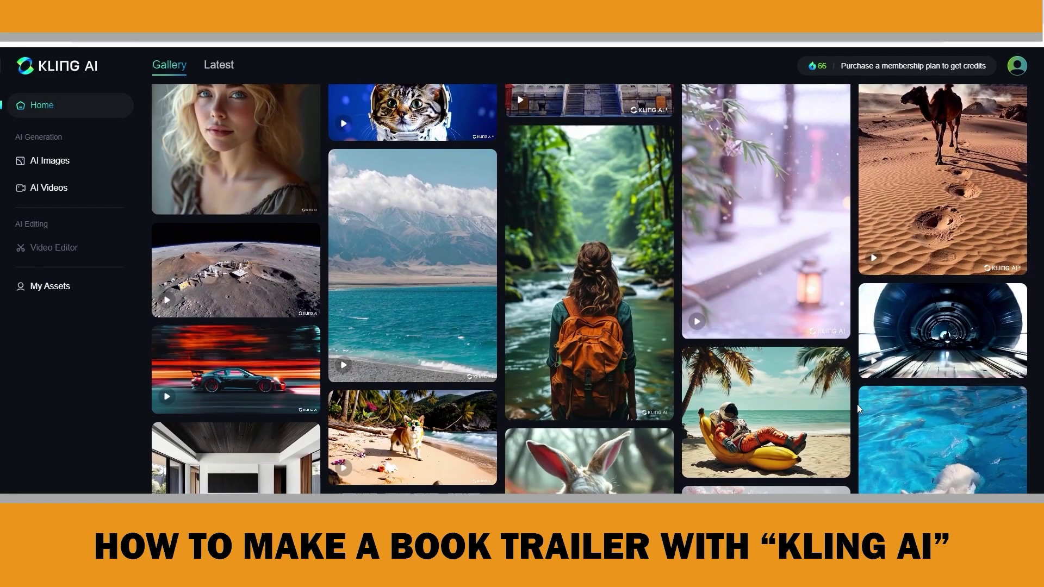
{"action": "scroll", "coordinate": [857, 404], "scroll_direction": "up", "scroll_amount": 8}
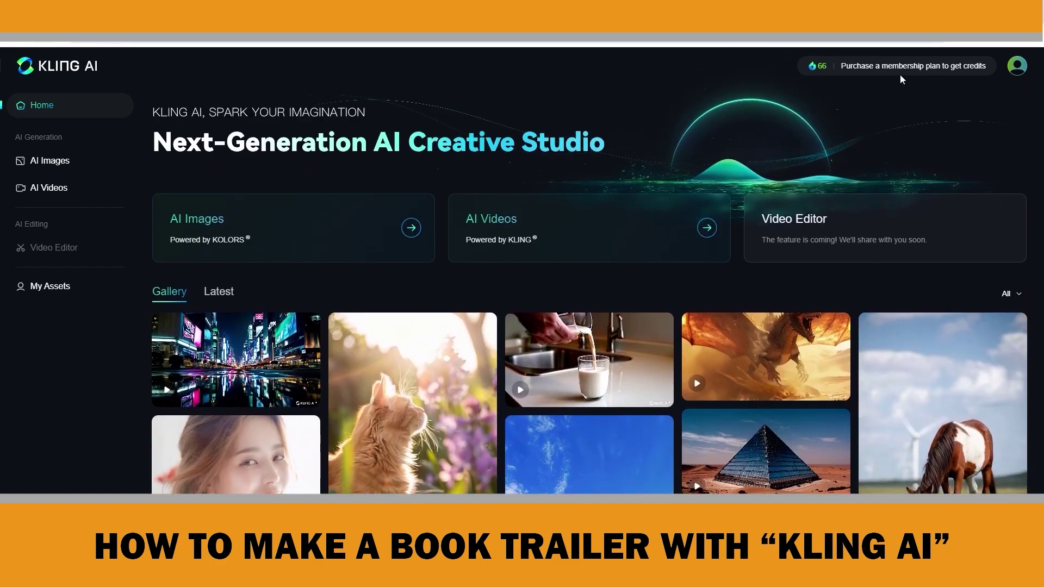
{"action": "left_click", "coordinate": [902, 67]}
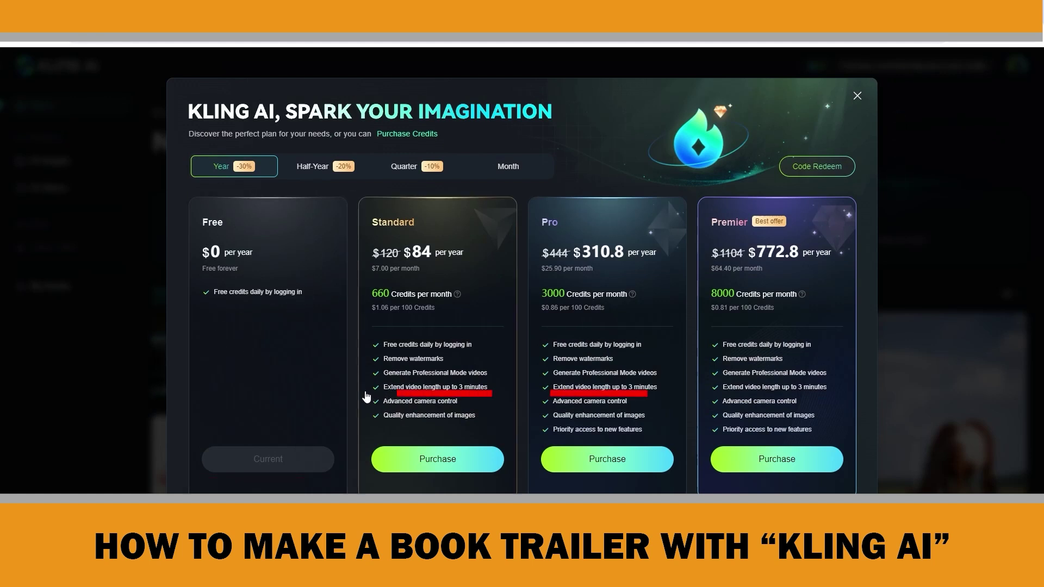
{"action": "left_click", "coordinate": [858, 96]}
{"action": "mouse_move", "coordinate": [761, 90]}
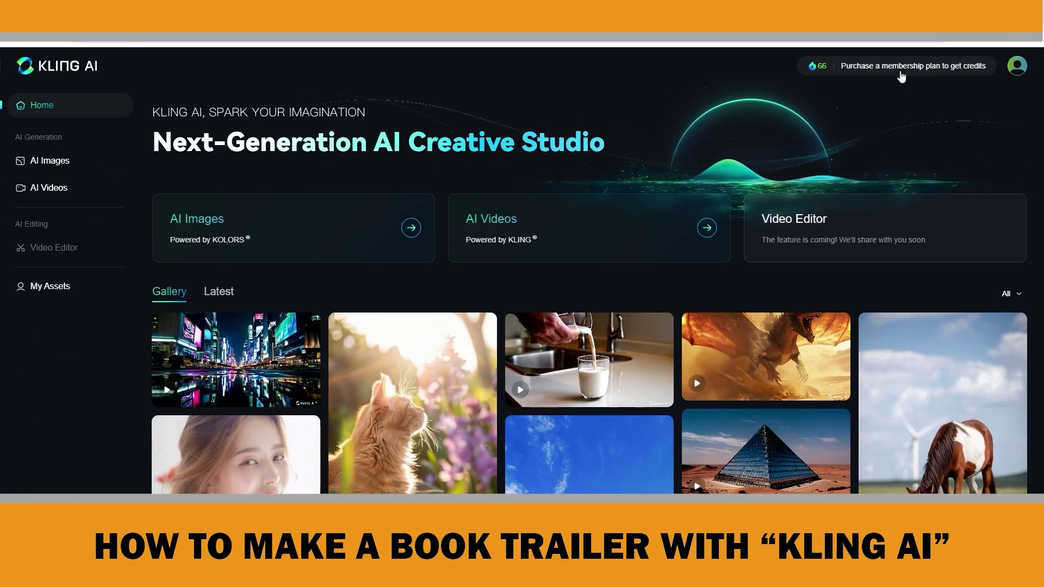
{"action": "left_click", "coordinate": [900, 73]}
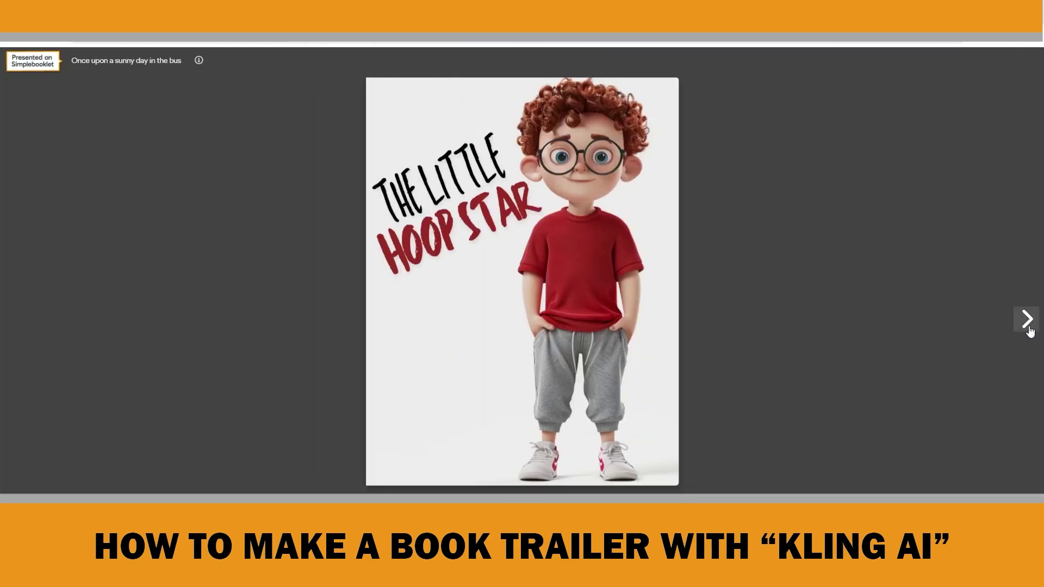
Step: Flip through the curly-haired boy's basketball storybook spread by spread to the last one
{"action": "left_click", "coordinate": [1027, 322]}
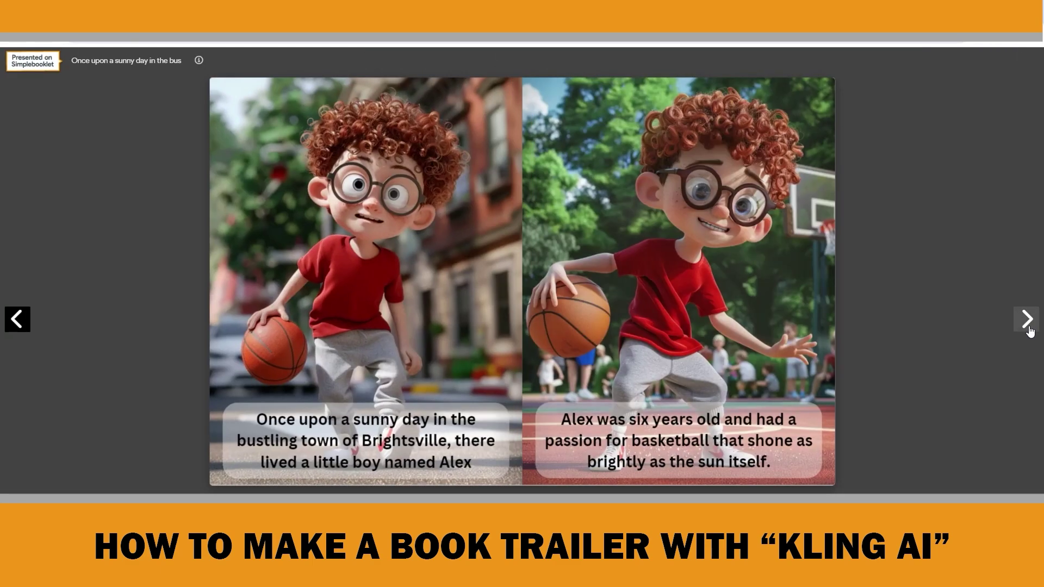
{"action": "left_click", "coordinate": [1028, 327]}
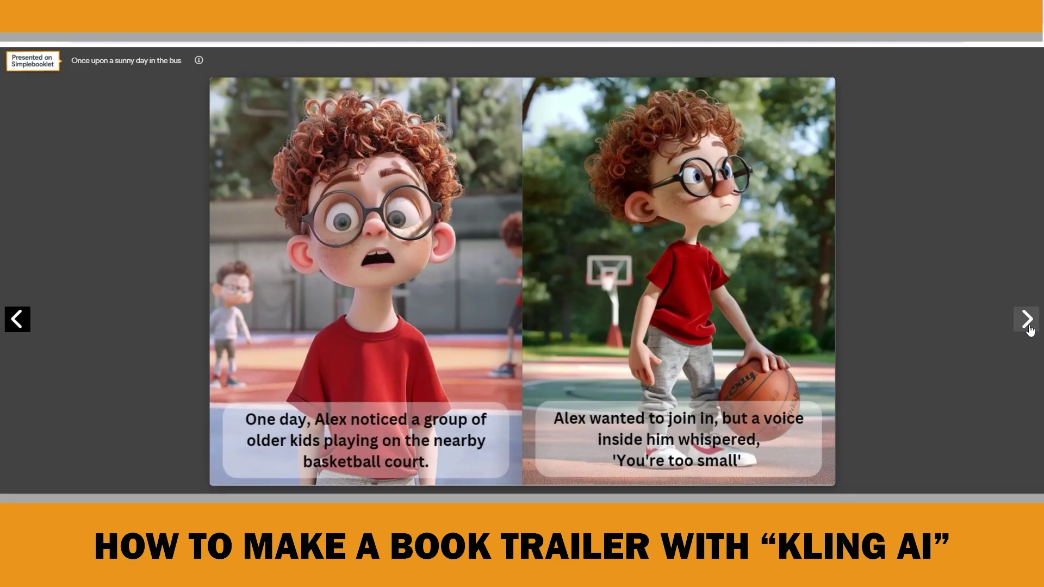
{"action": "left_click", "coordinate": [1030, 329]}
{"action": "left_click", "coordinate": [1029, 330]}
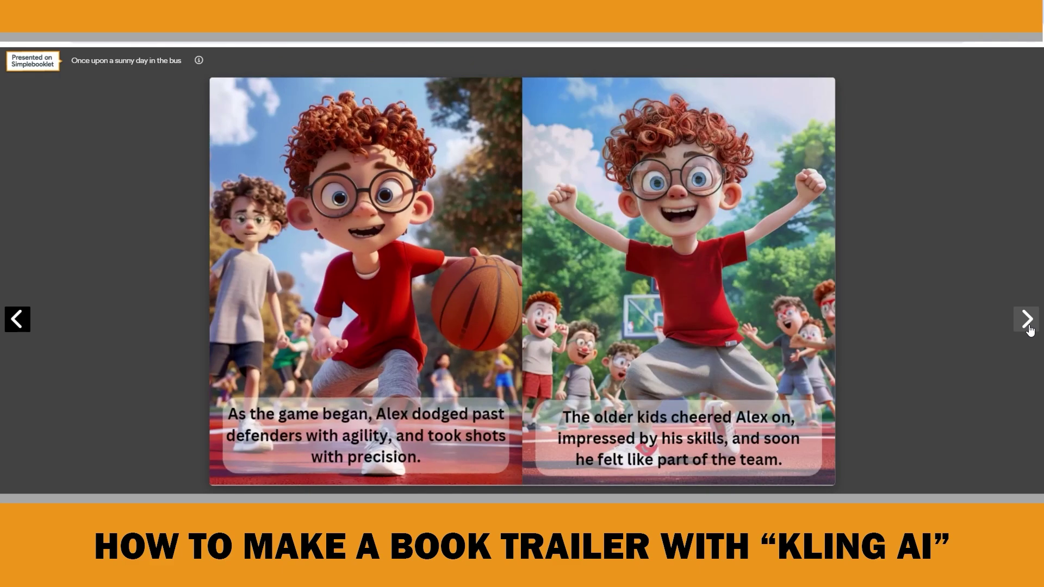
{"action": "left_click", "coordinate": [1029, 330]}
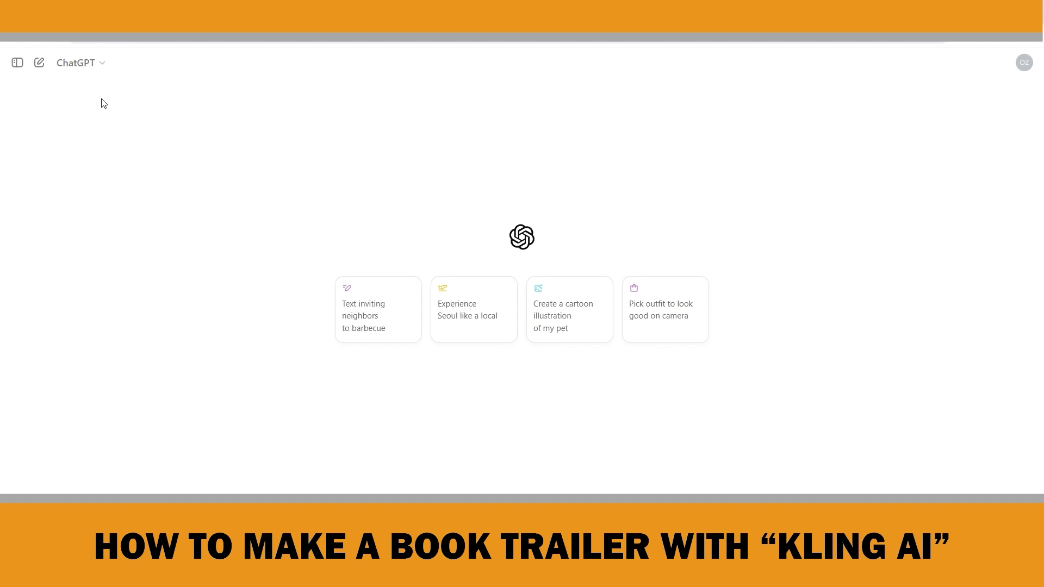
Step: Keep the standard everyday ChatGPT model and paste in the book-trailer prompt
{"action": "left_click", "coordinate": [102, 66]}
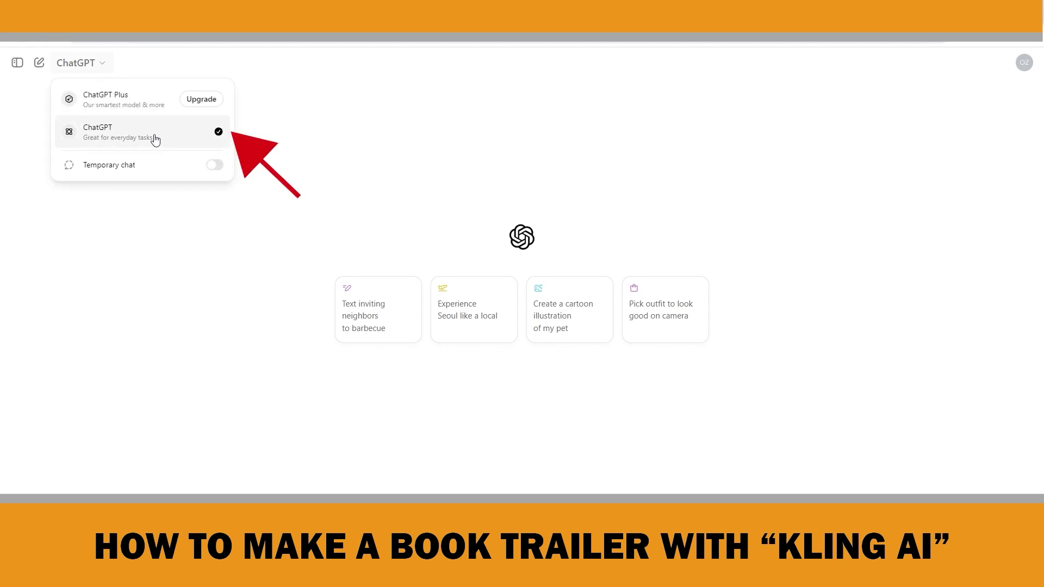
{"action": "left_click", "coordinate": [310, 157]}
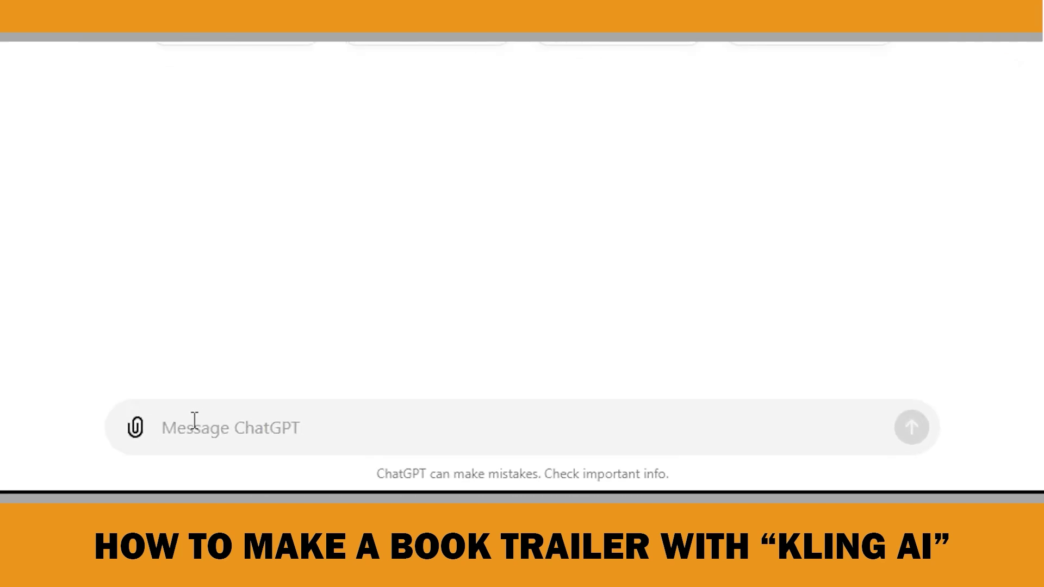
{"action": "type", "text": "Can you create a book trailer that takes approximately 30 seconds to read at a slower pace? Please include a breakdown of the scenes for the book trailer, divided into 5-second intervals. Additionally, include details for visuals, voiceover, and text on screen. Finish with a Call to Action, informing viewers that they can purchase the book on Amazon starting from September 1st."}
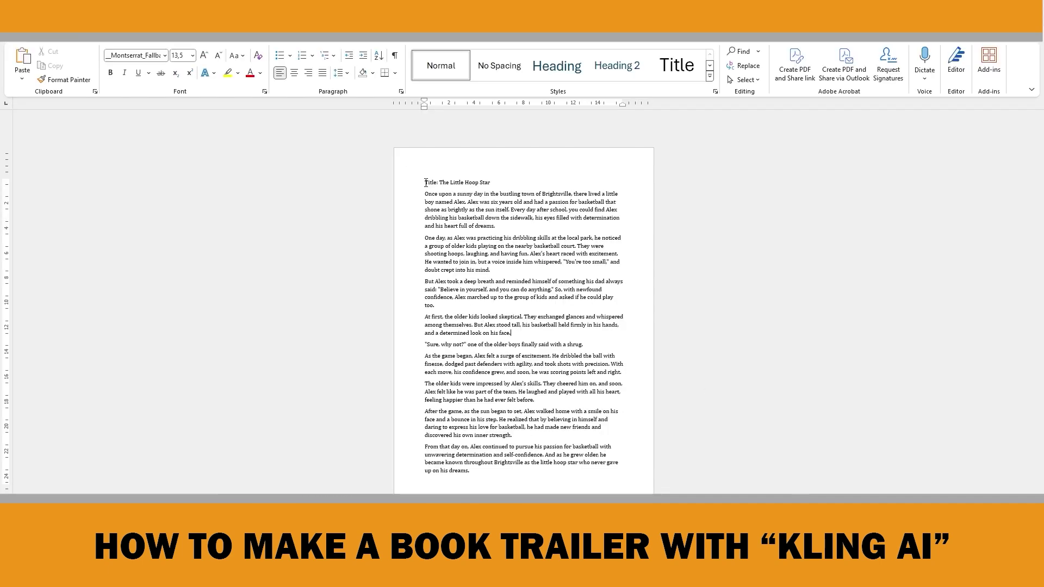
Step: Copy the whole story from Word, add it after the trailer request and send
{"action": "key", "text": "ctrl+a"}
{"action": "right_click", "coordinate": [447, 350]}
{"action": "left_click", "coordinate": [468, 181]}
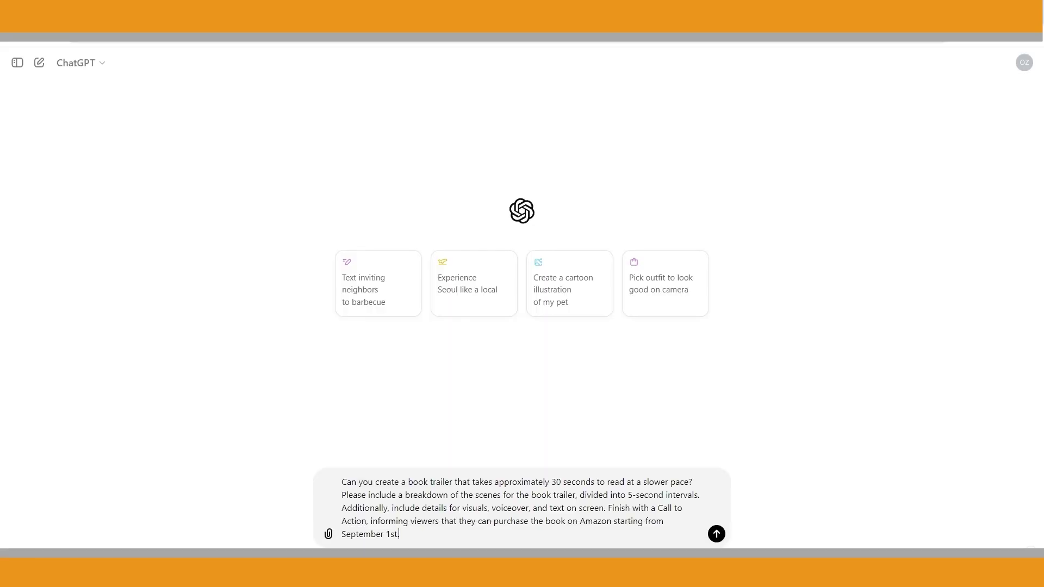
{"action": "key", "text": "ctrl+v"}
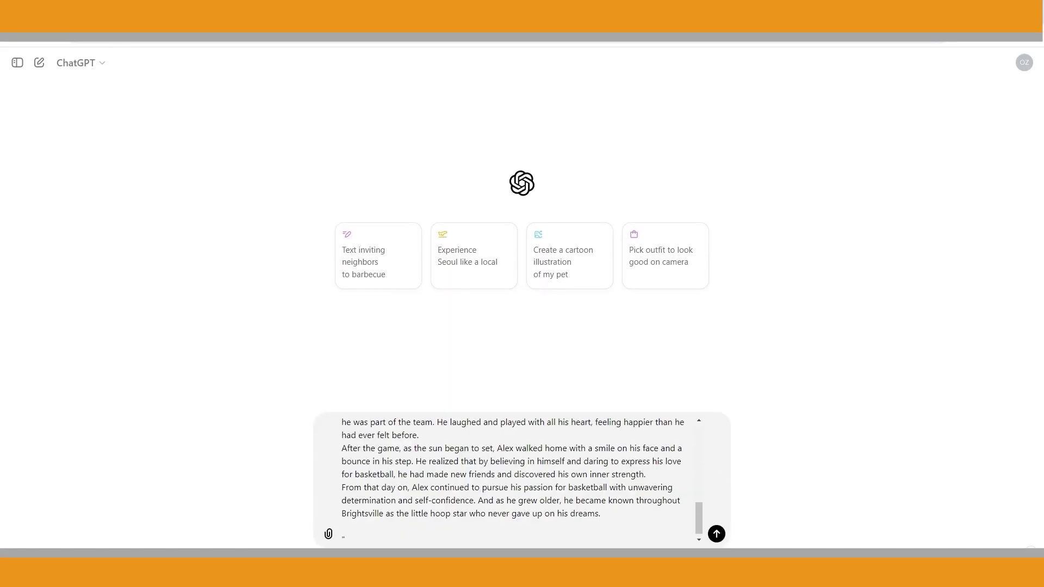
{"action": "key", "text": "Return"}
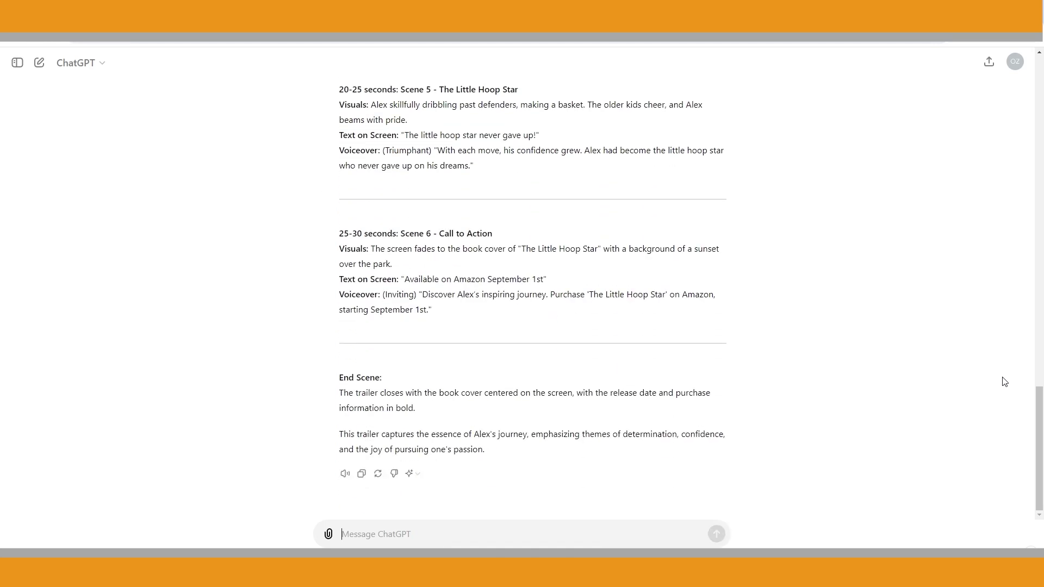
{"action": "scroll", "coordinate": [1004, 381], "scroll_direction": "up", "scroll_amount": 15}
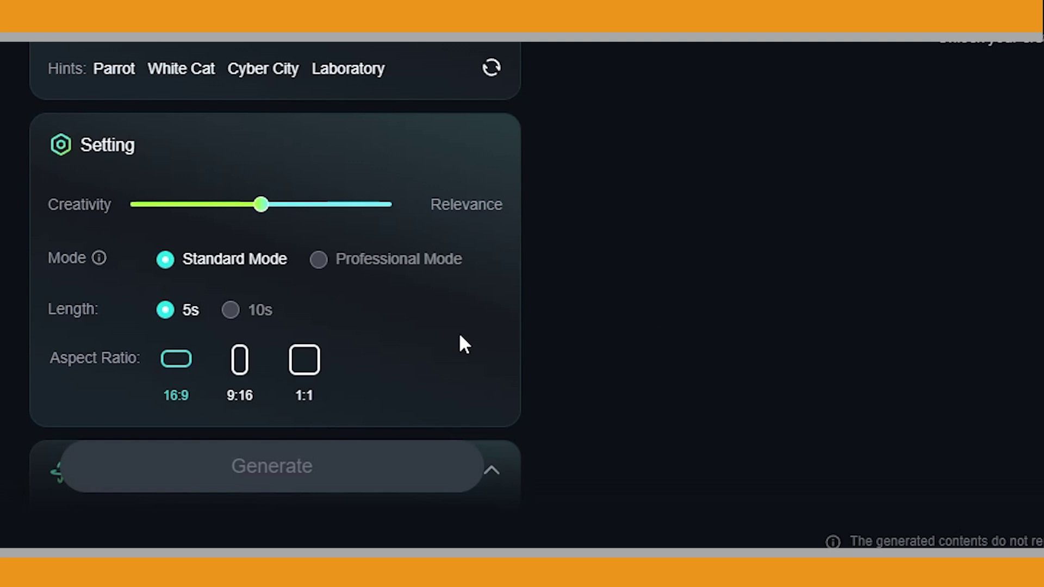
Step: Look over the Mode and Aspect Ratio options, then choose Image to Video mode
{"action": "mouse_move", "coordinate": [179, 264]}
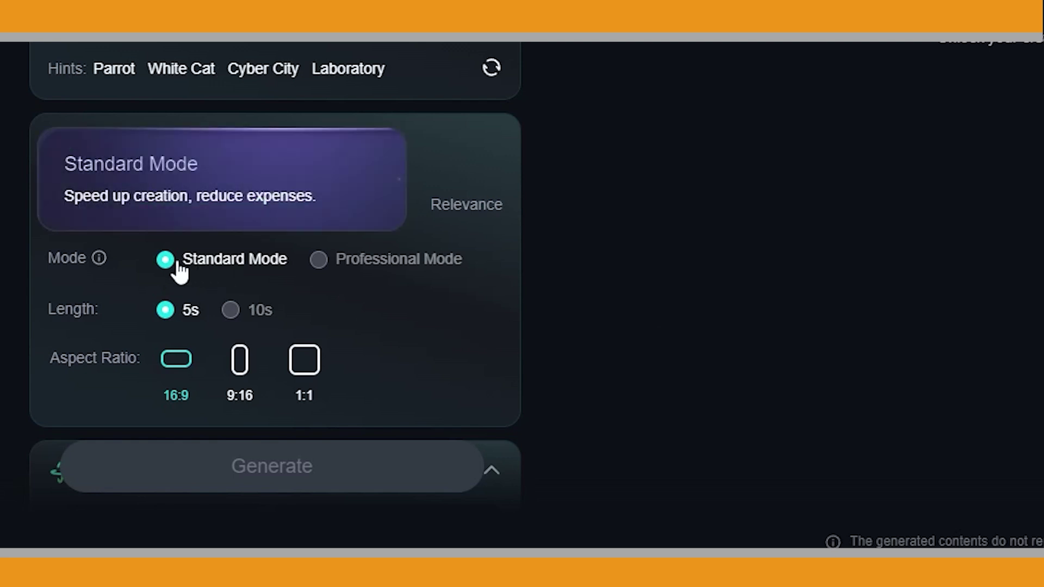
{"action": "mouse_move", "coordinate": [366, 269]}
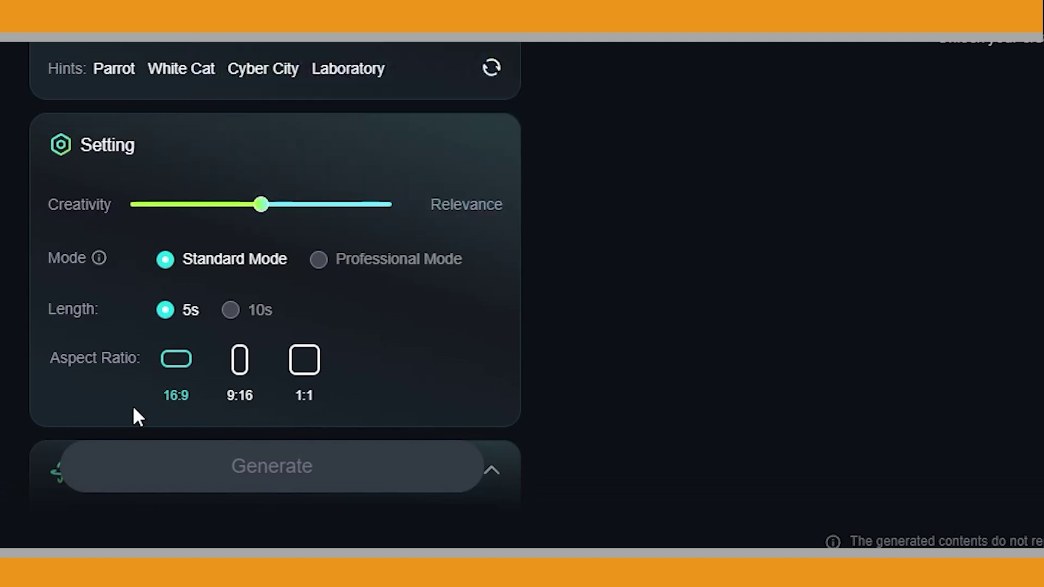
{"action": "mouse_move", "coordinate": [185, 374]}
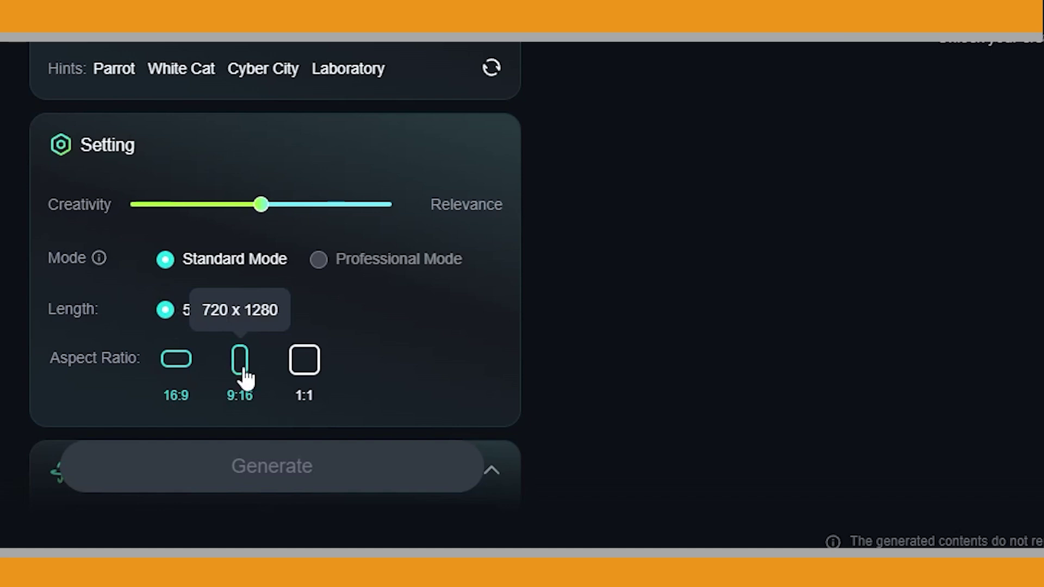
{"action": "mouse_move", "coordinate": [302, 374]}
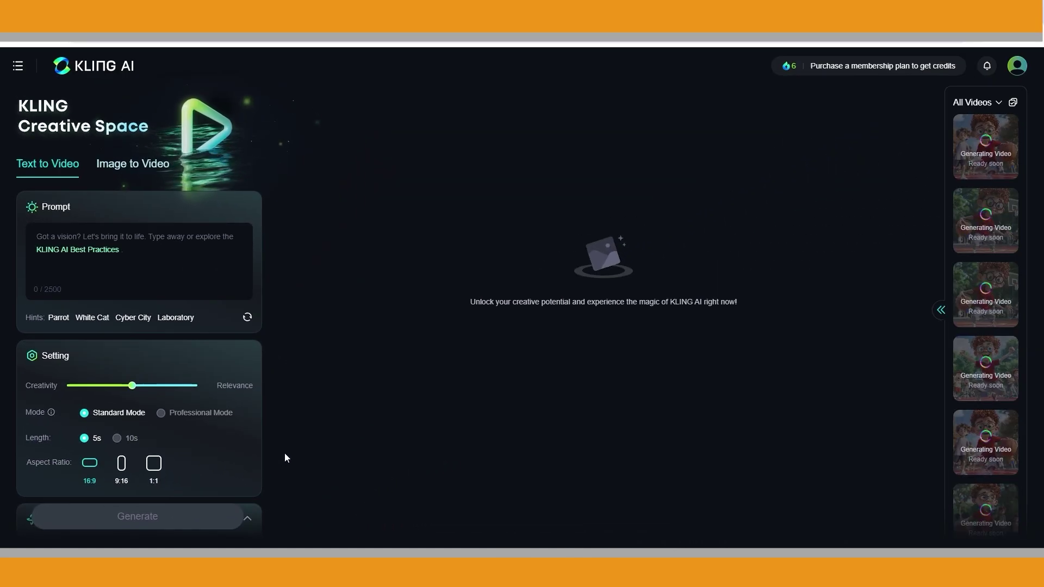
{"action": "left_click", "coordinate": [153, 164]}
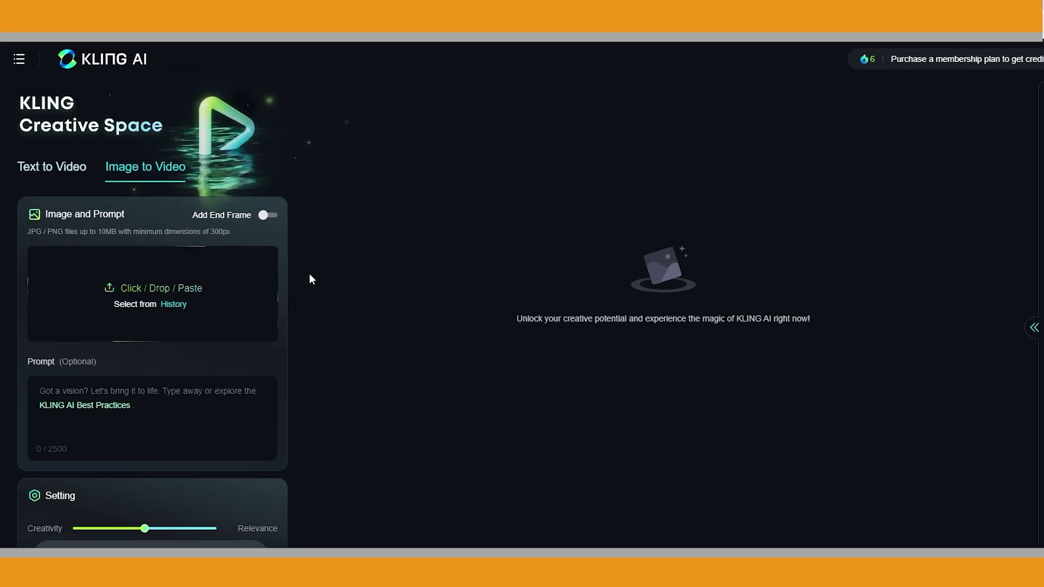
{"action": "left_click", "coordinate": [248, 209]}
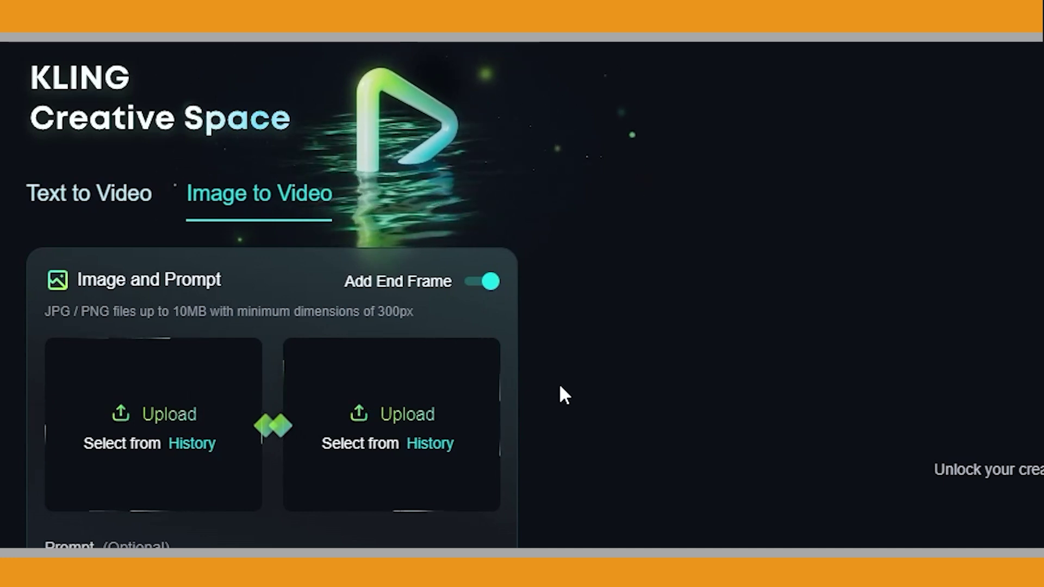
{"action": "left_click", "coordinate": [484, 282]}
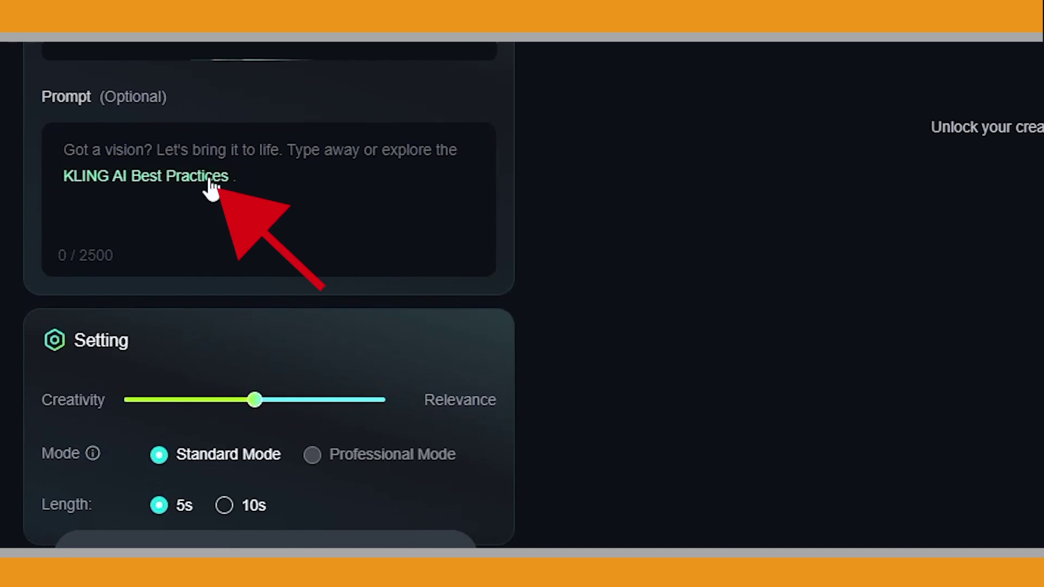
{"action": "left_click", "coordinate": [210, 177]}
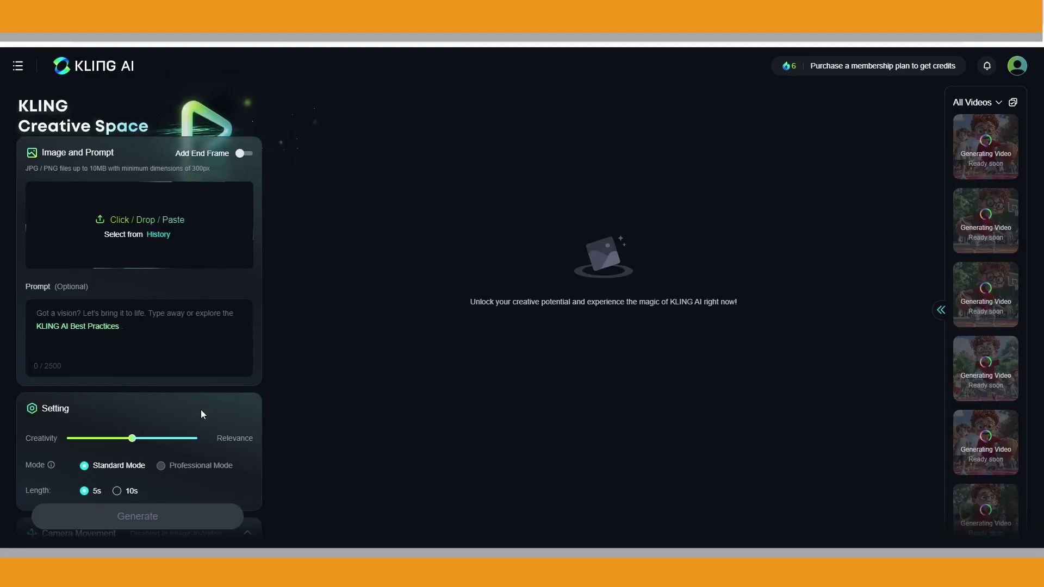
{"action": "scroll", "coordinate": [240, 430], "scroll_direction": "down", "scroll_amount": 1}
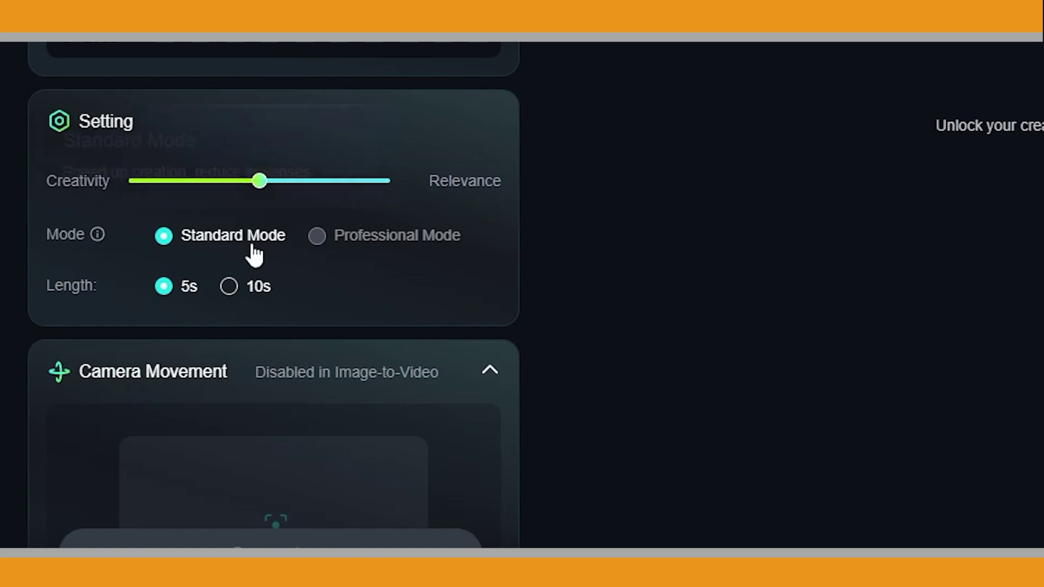
{"action": "mouse_move", "coordinate": [326, 242]}
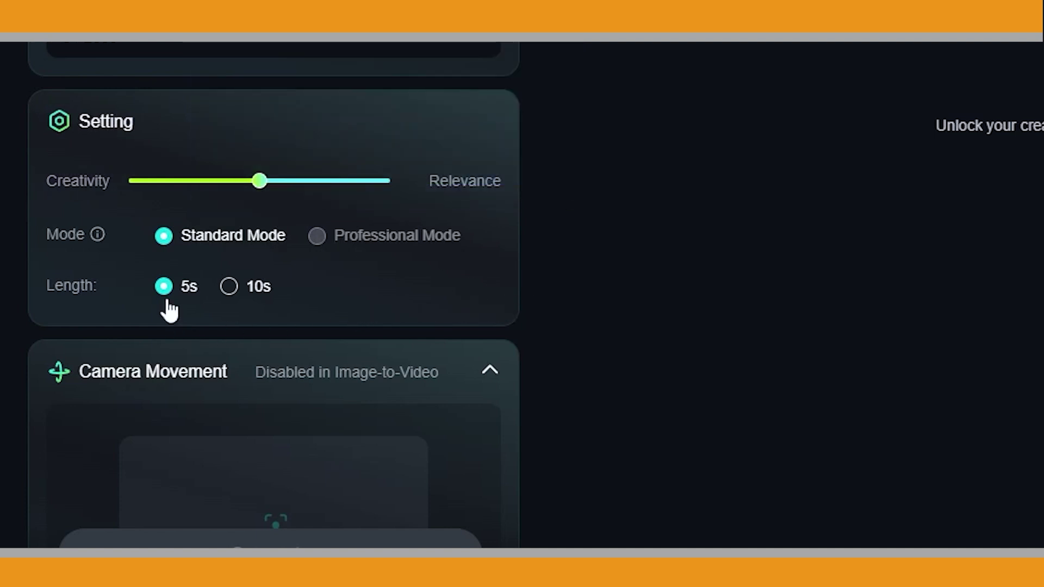
{"action": "left_click", "coordinate": [229, 287]}
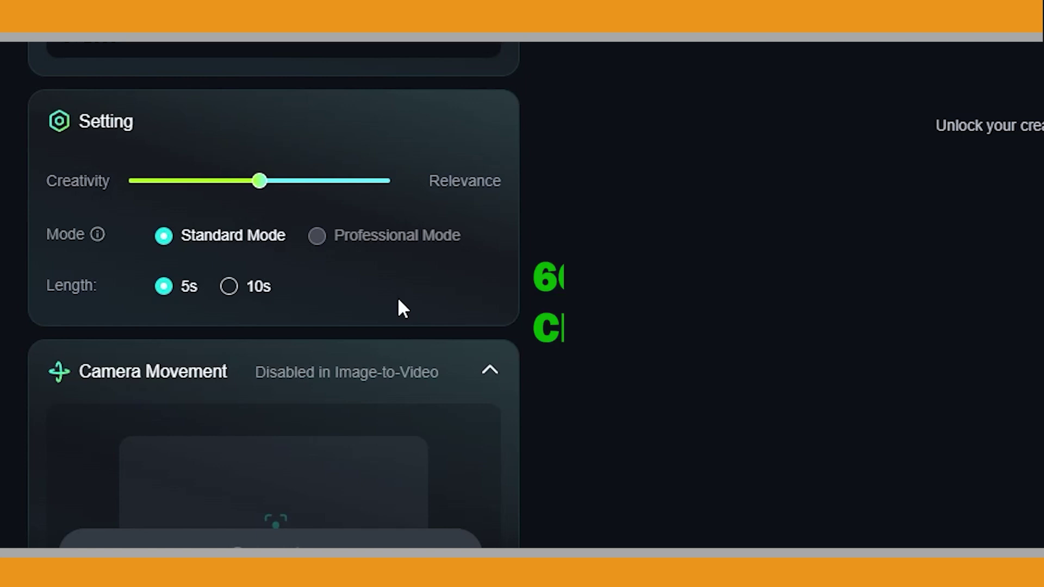
{"action": "scroll", "coordinate": [399, 305], "scroll_direction": "down", "scroll_amount": 2}
{"action": "scroll", "coordinate": [422, 298], "scroll_direction": "down", "scroll_amount": 6}
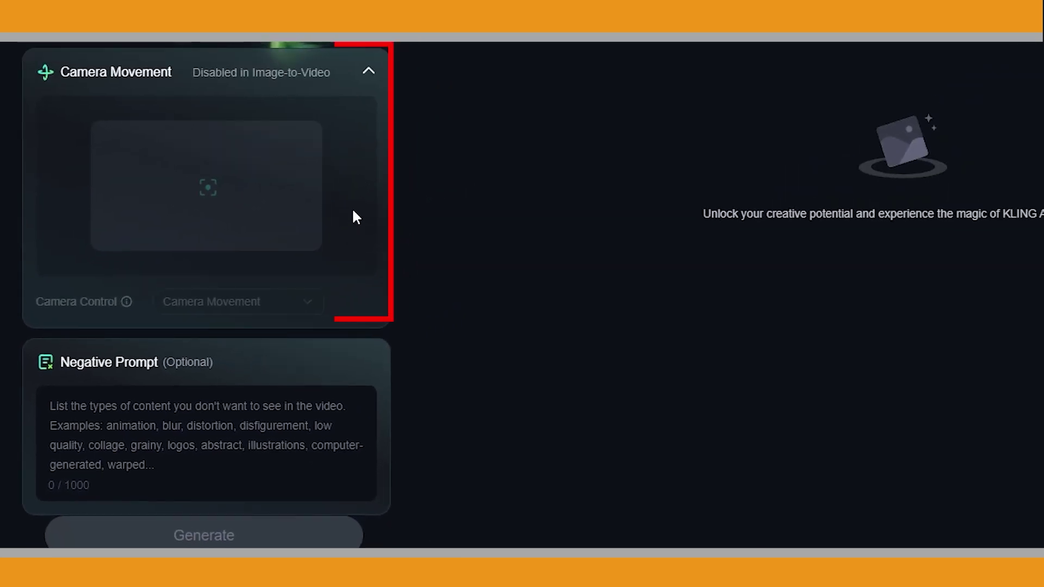
Step: Scroll through the Camera Movement and Negative Prompt sections of ChatGPT's reply
{"action": "scroll", "coordinate": [363, 228], "scroll_direction": "down", "scroll_amount": 1}
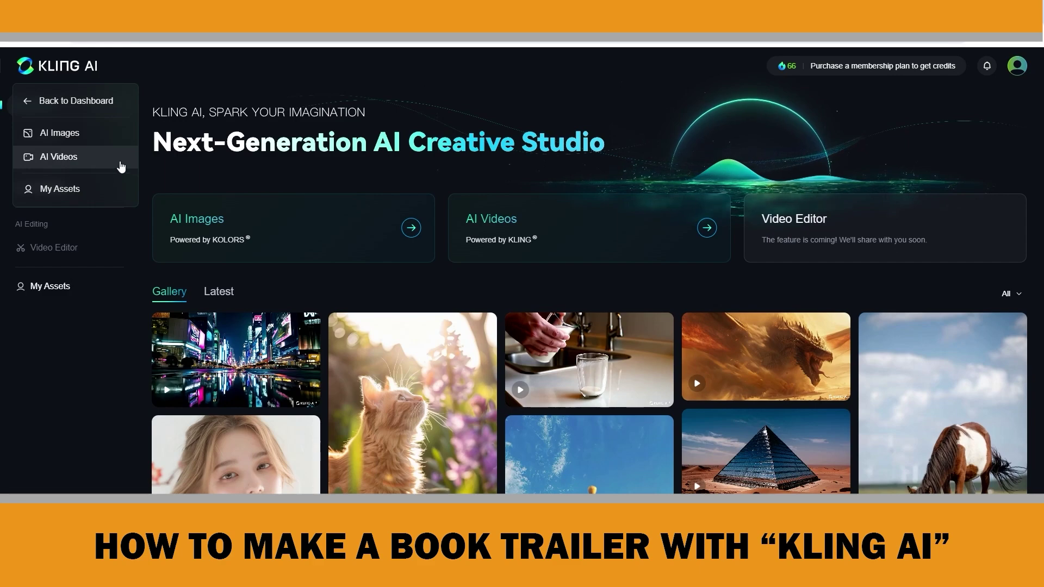
Step: Go to Kling AI's AI Videos creation space
{"action": "left_click", "coordinate": [110, 163]}
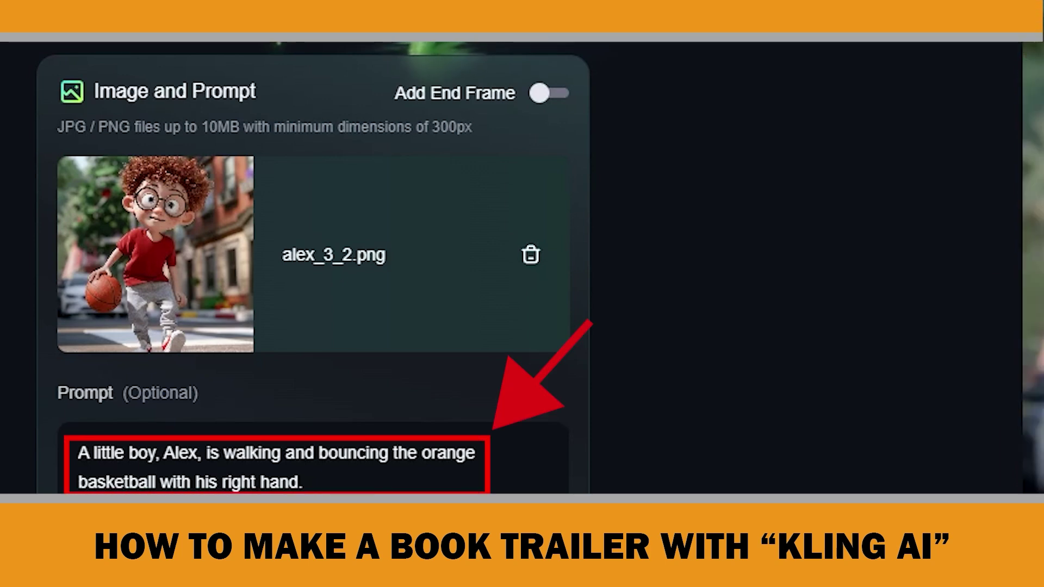
Step: Scroll through the Image to Video settings panel to review the clip setup
{"action": "scroll", "coordinate": [313, 267], "scroll_direction": "down", "scroll_amount": 5}
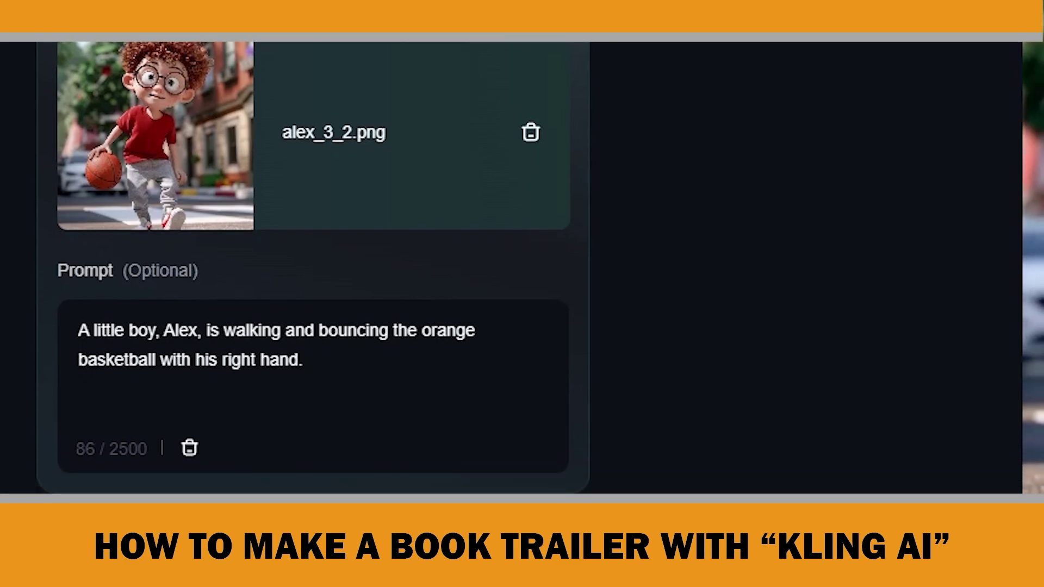
{"action": "scroll", "coordinate": [313, 267], "scroll_direction": "down", "scroll_amount": 2}
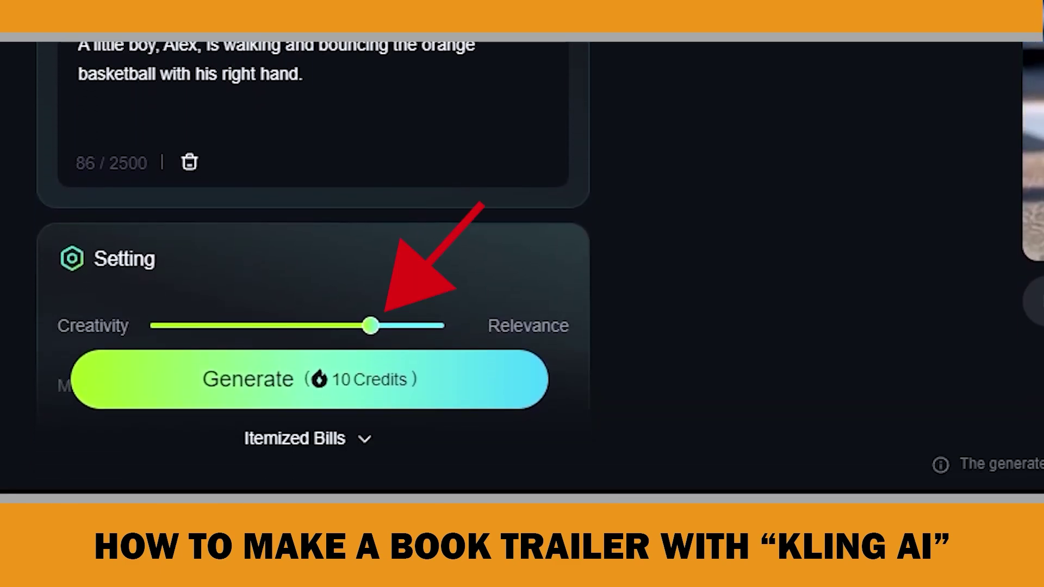
{"action": "scroll", "coordinate": [313, 266], "scroll_direction": "up", "scroll_amount": 6}
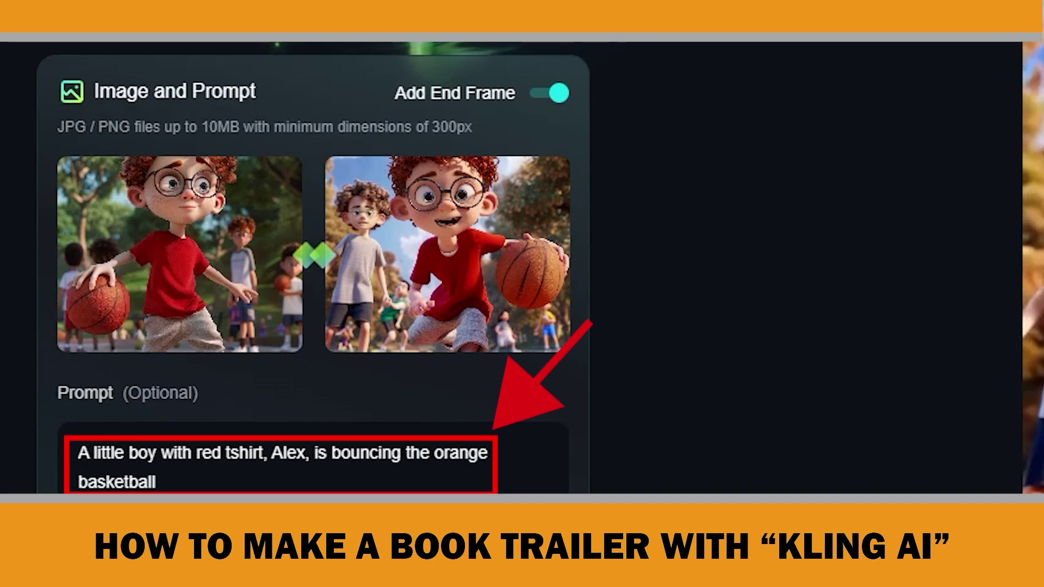
Step: Scroll through the start/end frames, prompt and settings for the red-T-shirt dribbling clip
{"action": "scroll", "coordinate": [312, 267], "scroll_direction": "down", "scroll_amount": 6}
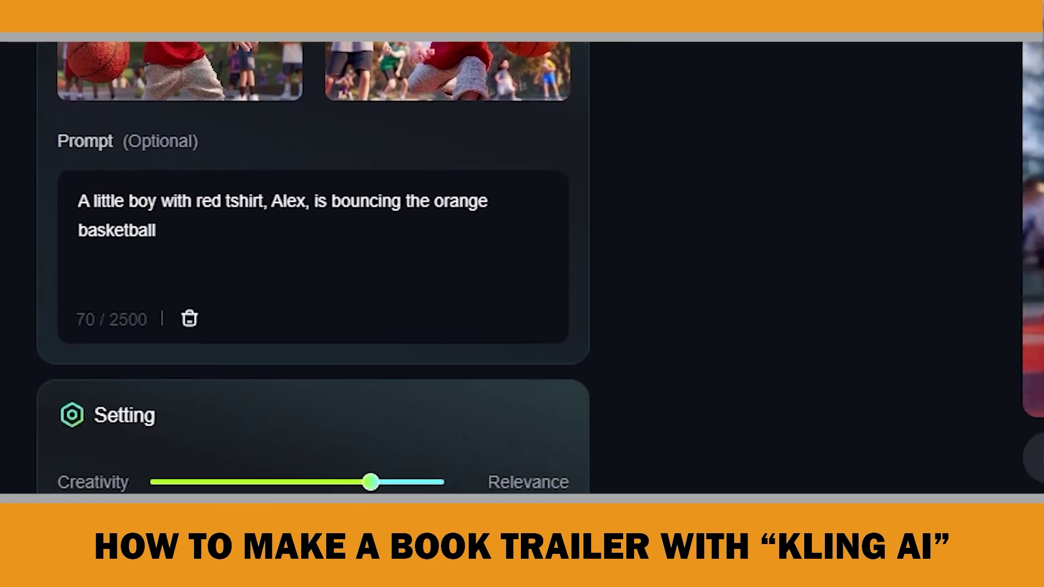
{"action": "scroll", "coordinate": [313, 267], "scroll_direction": "down", "scroll_amount": 1}
{"action": "scroll", "coordinate": [313, 267], "scroll_direction": "up", "scroll_amount": 7}
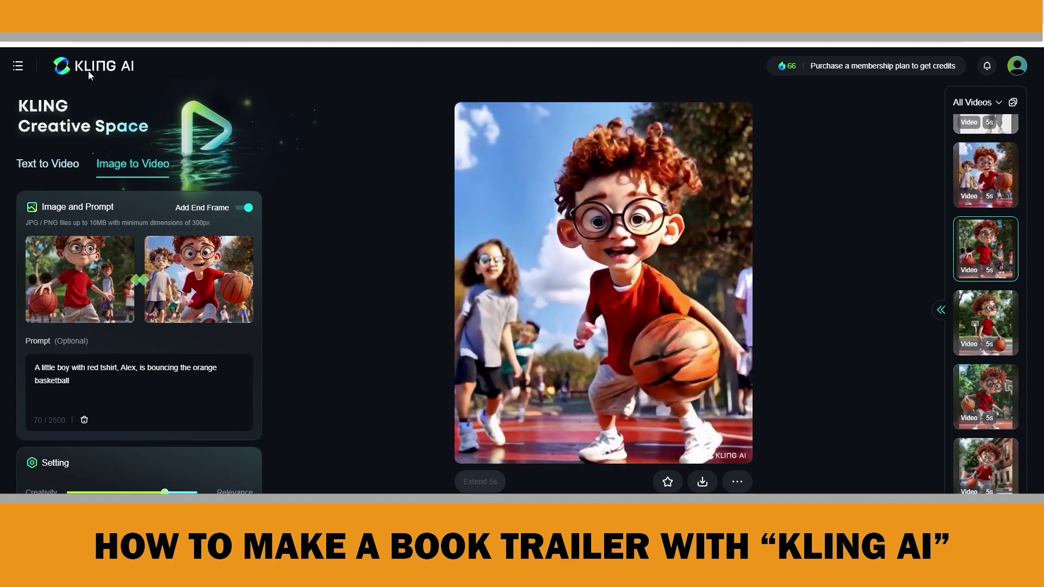
Step: Leave the creative space and return to the Kling AI home page via the logo
{"action": "left_click", "coordinate": [88, 69]}
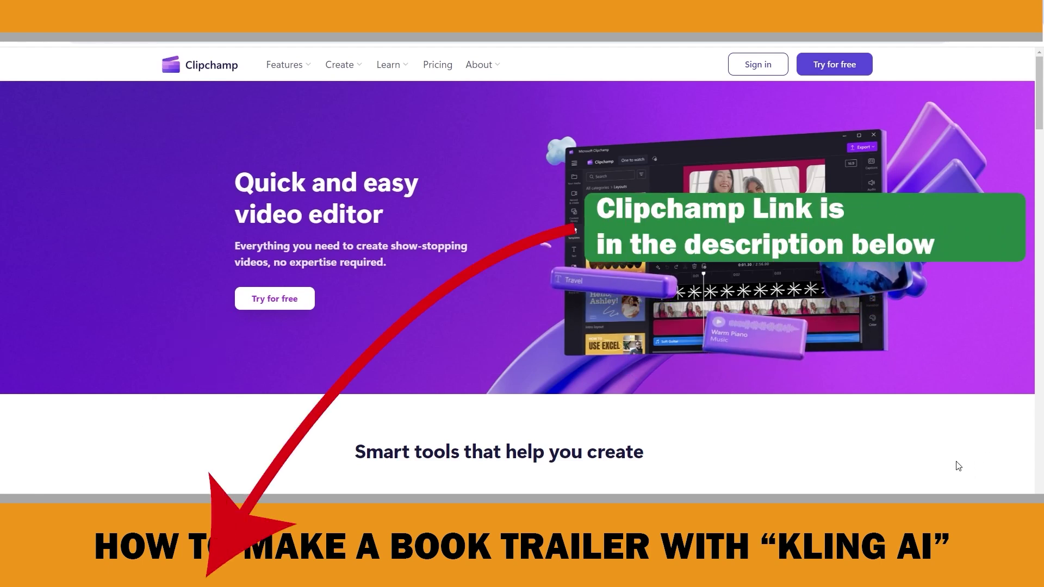
{"action": "scroll", "coordinate": [959, 467], "scroll_direction": "down", "scroll_amount": 6}
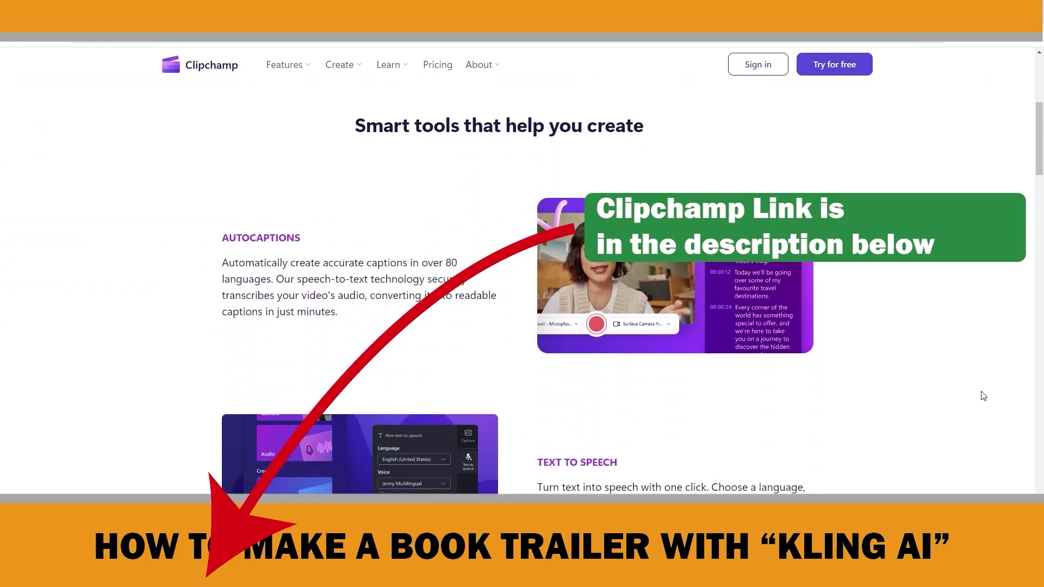
{"action": "scroll", "coordinate": [984, 396], "scroll_direction": "down", "scroll_amount": 4}
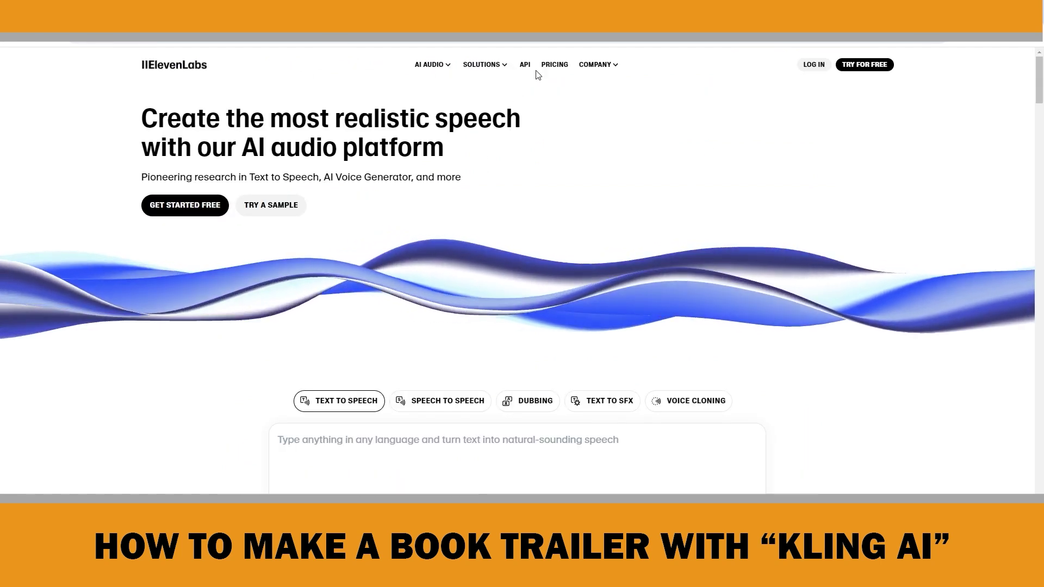
{"action": "left_click", "coordinate": [553, 65]}
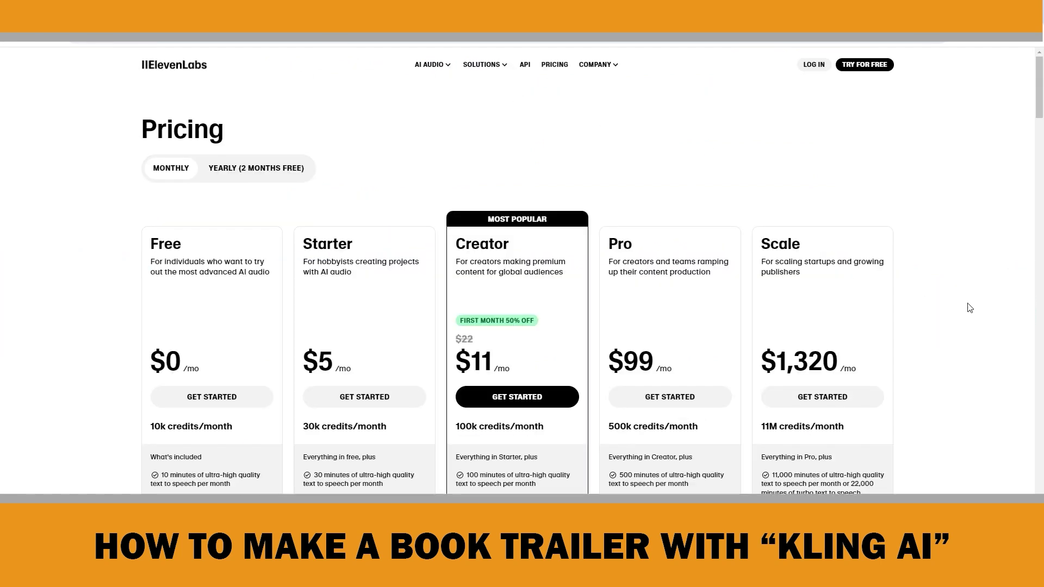
{"action": "scroll", "coordinate": [971, 312], "scroll_direction": "down", "scroll_amount": 2}
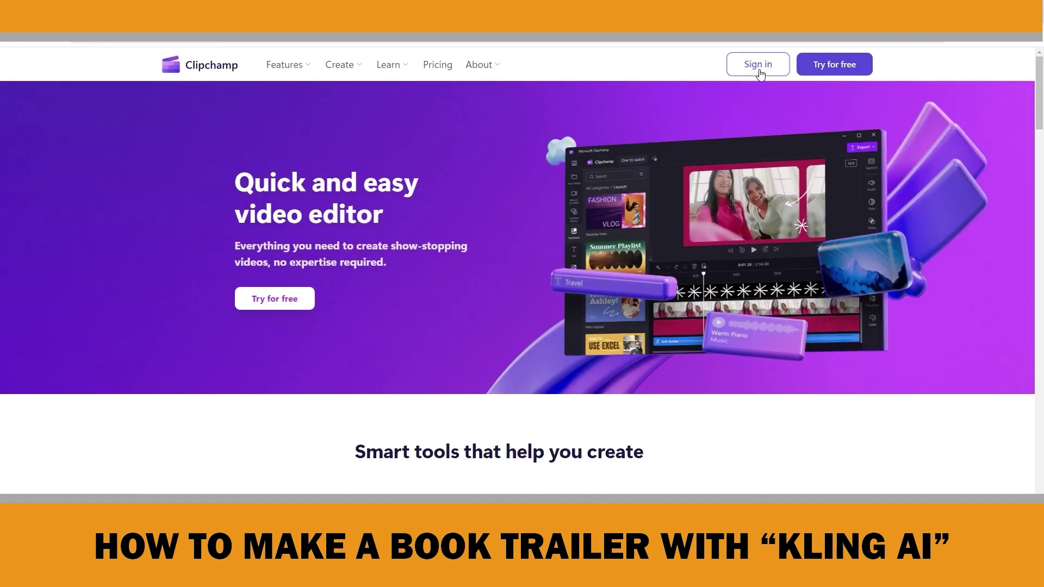
Step: Sign in and create a text-to-speech narration of the pasted story in the Brian voice
{"action": "left_click", "coordinate": [759, 65]}
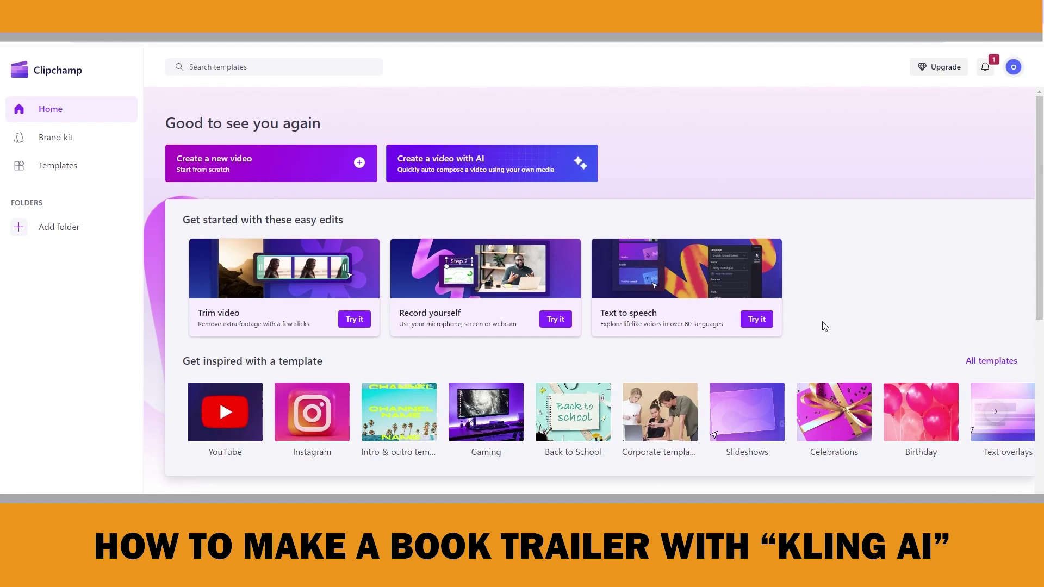
{"action": "left_click", "coordinate": [760, 326]}
{"action": "left_click", "coordinate": [124, 381]}
{"action": "left_click", "coordinate": [886, 257]}
{"action": "type", "text": "Once upon a sunny day in the bustling town of Brightsville, there lived a little boy named Alex. Alex was six years old and had a passion for basketball that shone as brightly as the sun. But a voice inside him whispered, 'You're too small,' and doubt crept into his mind. But Alex remembered his dad's words: 'Believe in yourself, and you can do anything.' With each move, his confidence grew. Alex had become the little hoop star who never gave up on his dreams. The Little Hoop Star\" , Available on Amazon September 1st!"}
{"action": "left_click", "coordinate": [988, 165]}
{"action": "scroll", "coordinate": [928, 240], "scroll_direction": "up", "scroll_amount": 5}
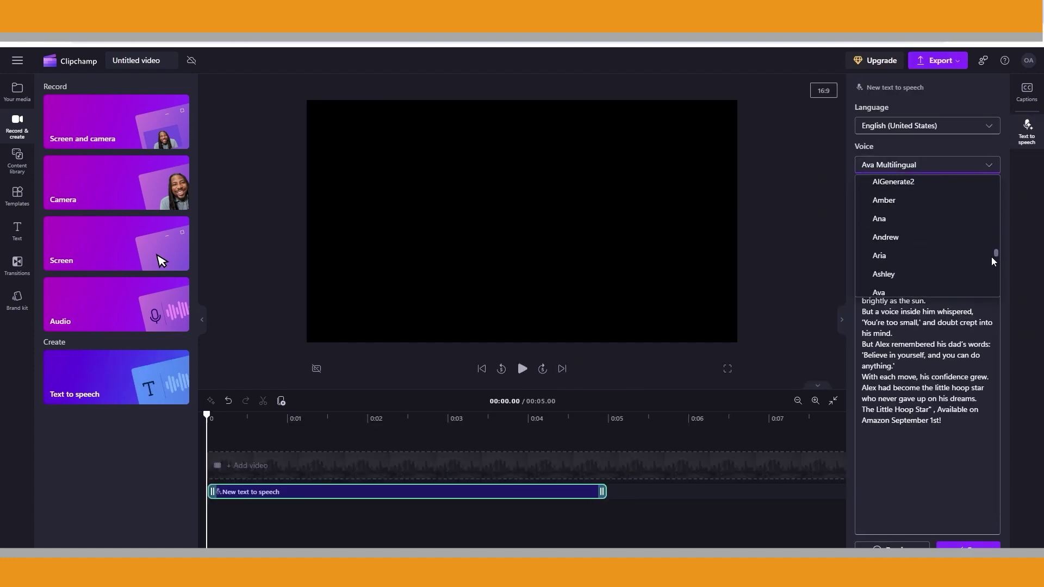
{"action": "left_click", "coordinate": [914, 256]}
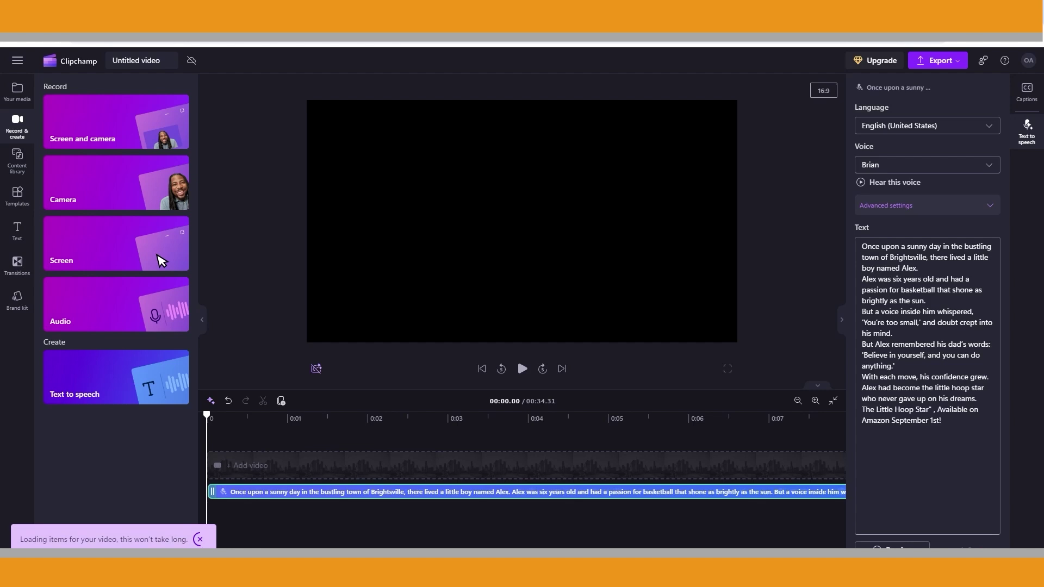
Step: Add Scene_1_2 and Scene_1_5 from Your media to the timeline
{"action": "left_click", "coordinate": [19, 95]}
{"action": "left_click", "coordinate": [181, 319]}
{"action": "left_click", "coordinate": [105, 319]}
Step: Add Scene_3_1, 3_2, 5_5, 5_6 and 5_3, reorder clips, and add transitions
{"action": "left_click", "coordinate": [181, 264]}
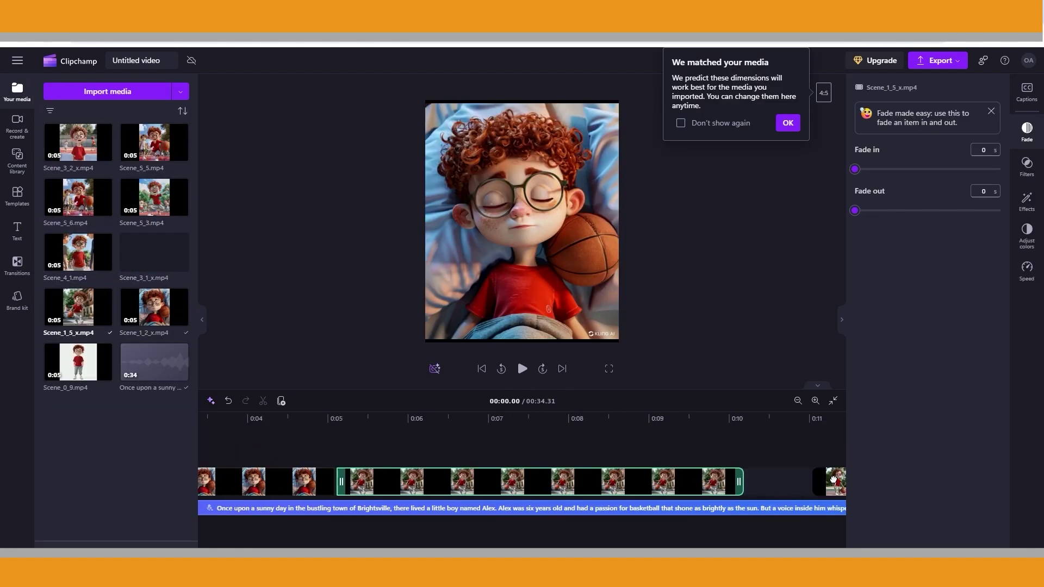
{"action": "left_click", "coordinate": [105, 155]}
{"action": "left_click", "coordinate": [181, 154]}
{"action": "left_click", "coordinate": [105, 210]}
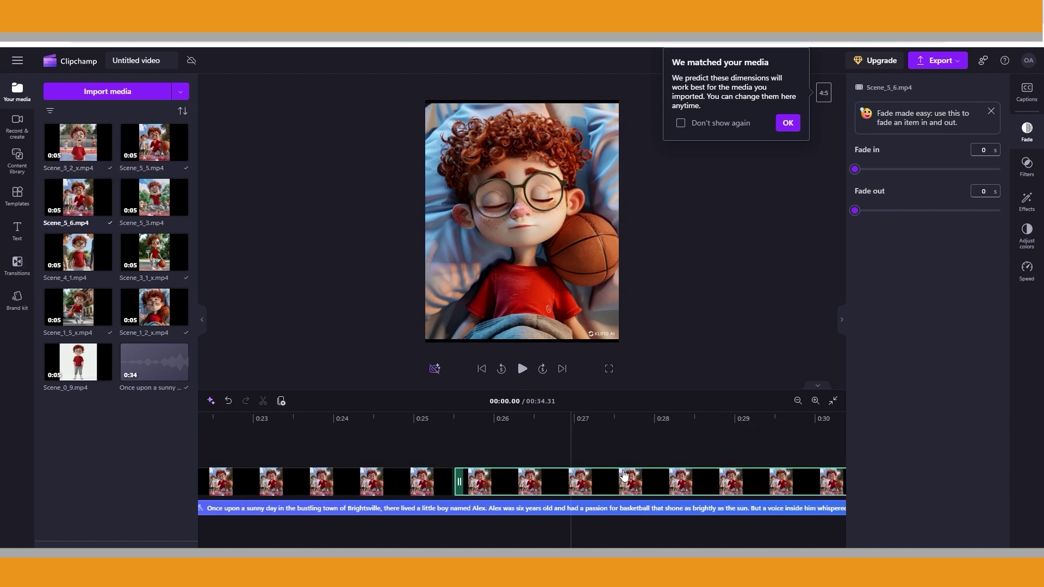
{"action": "left_click_drag", "start_coordinate": [155, 197], "coordinate": [829, 493]}
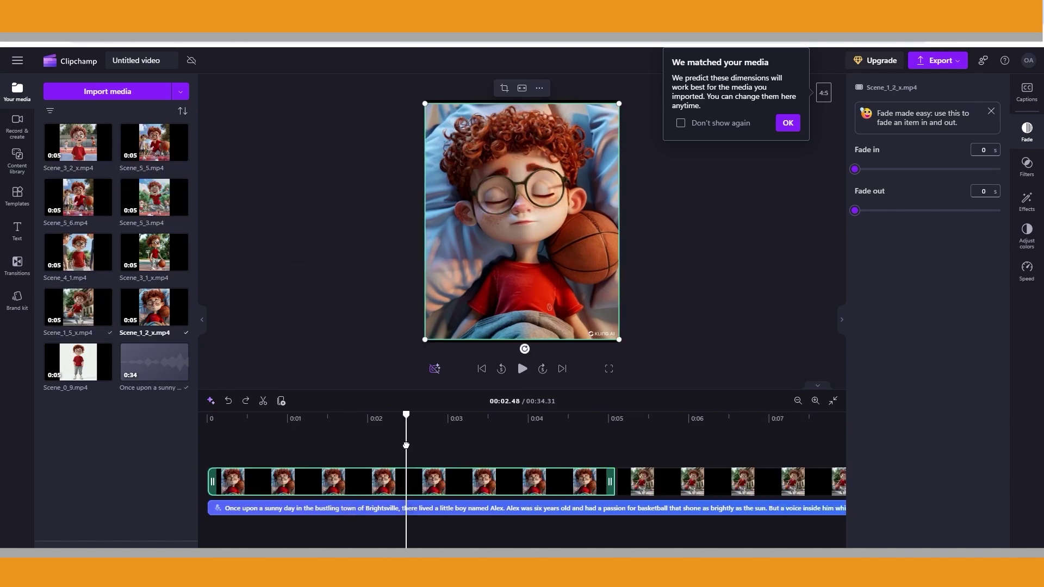
{"action": "mouse_move", "coordinate": [464, 482]}
{"action": "left_mouse_down"}
{"action": "mouse_move", "coordinate": [665, 482]}
{"action": "mouse_move", "coordinate": [465, 482]}
{"action": "left_mouse_up"}
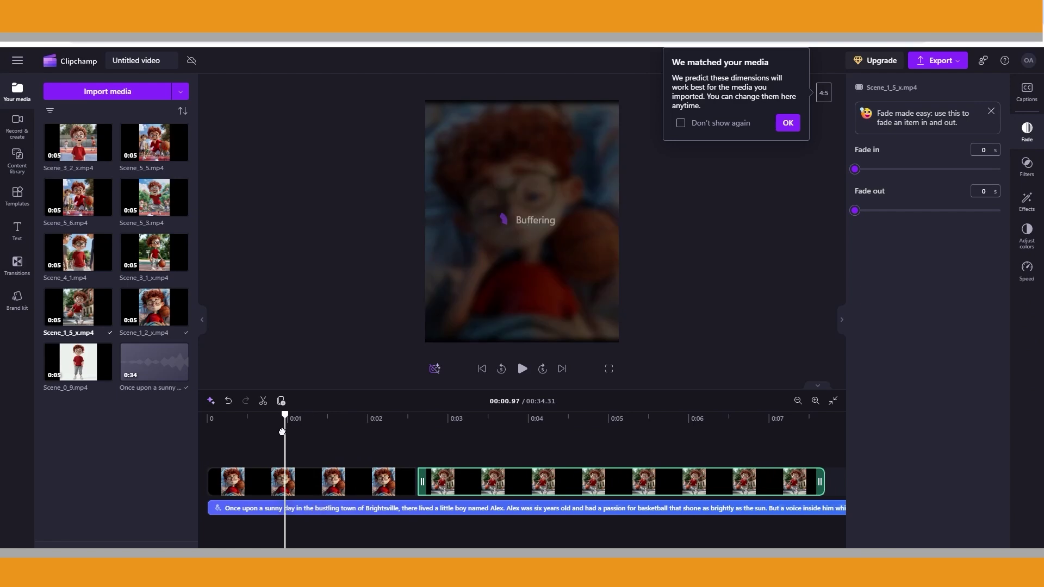
{"action": "left_click", "coordinate": [17, 265]}
{"action": "scroll", "coordinate": [162, 344], "scroll_direction": "down", "scroll_amount": 2}
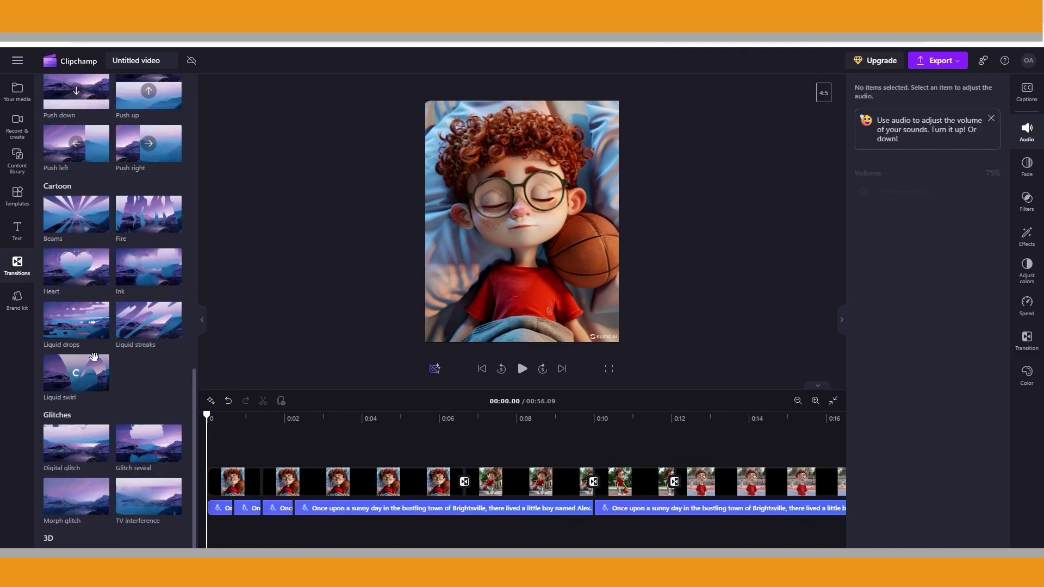
Step: Add a smaller Bebas Neue subtitle reading 'Once upon a sunny day in Brightsville...'
{"action": "left_click", "coordinate": [17, 231]}
{"action": "scroll", "coordinate": [81, 334], "scroll_direction": "down", "scroll_amount": 3}
{"action": "left_click", "coordinate": [98, 342]}
{"action": "key", "text": "ctrl+a"}
{"action": "key", "text": "ctrl+v"}
{"action": "mouse_move", "coordinate": [919, 277]}
{"action": "left_mouse_down"}
{"action": "mouse_move", "coordinate": [874, 278]}
{"action": "mouse_move", "coordinate": [919, 278]}
{"action": "left_mouse_up"}
{"action": "left_click", "coordinate": [928, 221]}
{"action": "left_click", "coordinate": [892, 256]}
{"action": "left_click", "coordinate": [313, 418]}
Step: Give the opening caption a 50% semi-transparent black background
{"action": "left_click", "coordinate": [869, 393]}
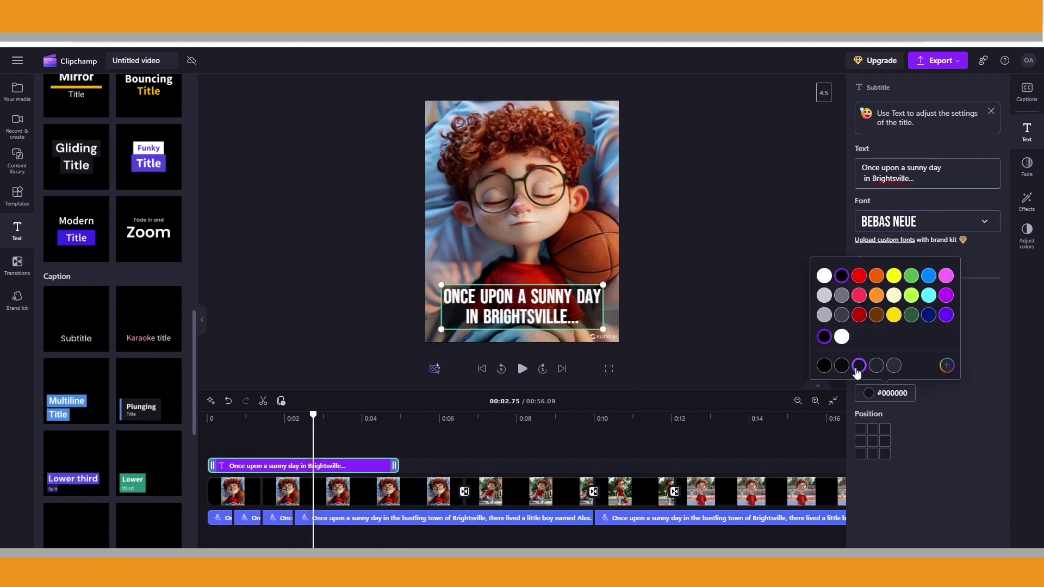
{"action": "left_click", "coordinate": [858, 365]}
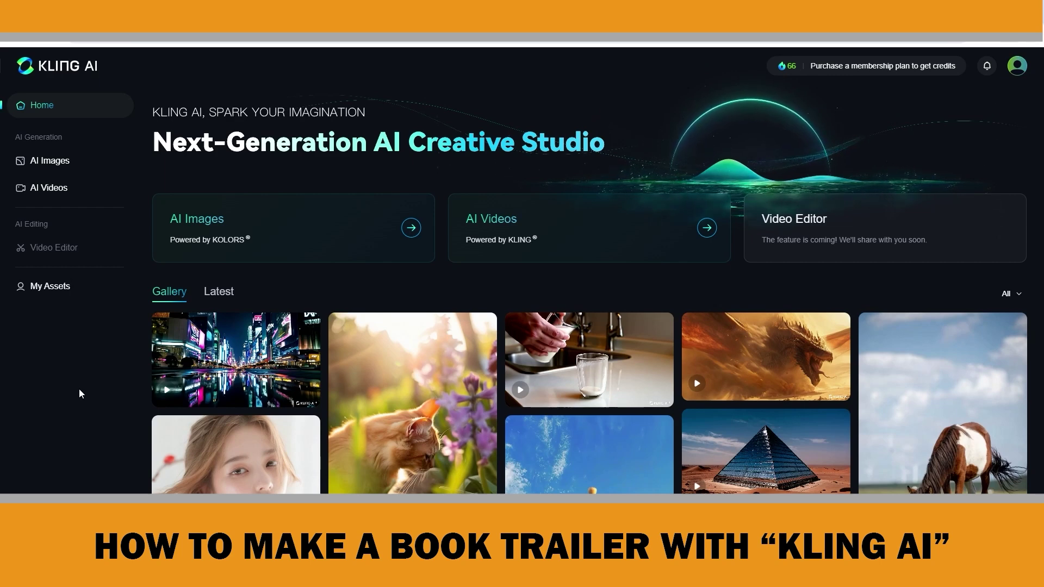
{"action": "scroll", "coordinate": [372, 414], "scroll_direction": "down", "scroll_amount": 1}
{"action": "scroll", "coordinate": [373, 415], "scroll_direction": "down", "scroll_amount": 1}
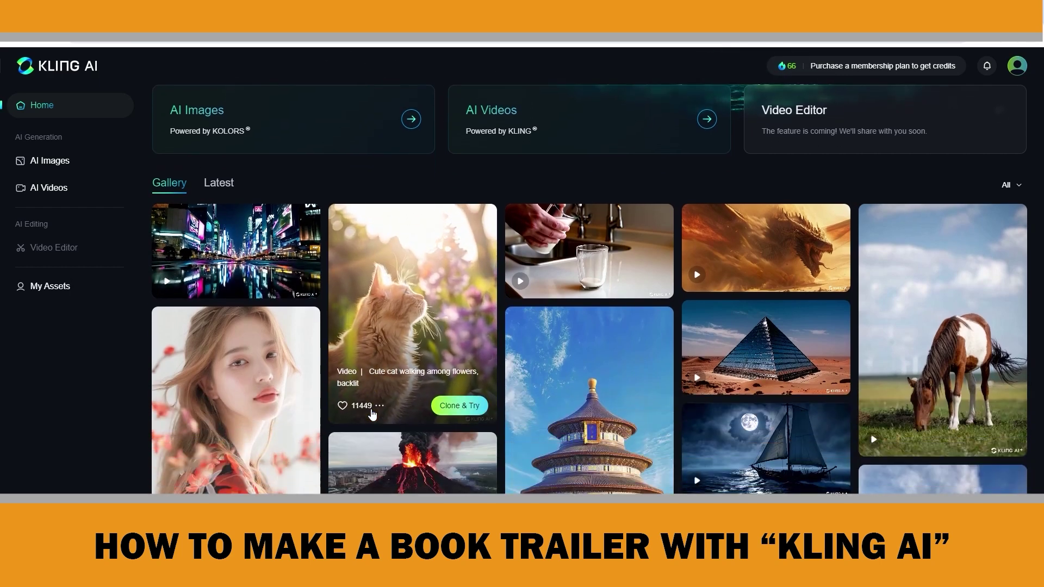
{"action": "scroll", "coordinate": [381, 405], "scroll_direction": "down", "scroll_amount": 1}
{"action": "scroll", "coordinate": [467, 420], "scroll_direction": "down", "scroll_amount": 3}
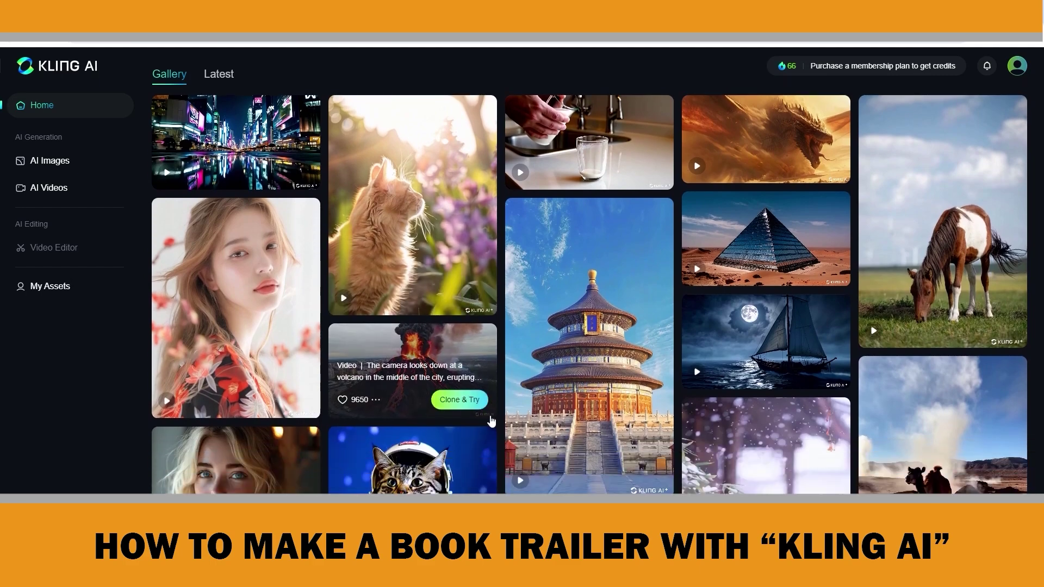
{"action": "scroll", "coordinate": [495, 422], "scroll_direction": "down", "scroll_amount": 2}
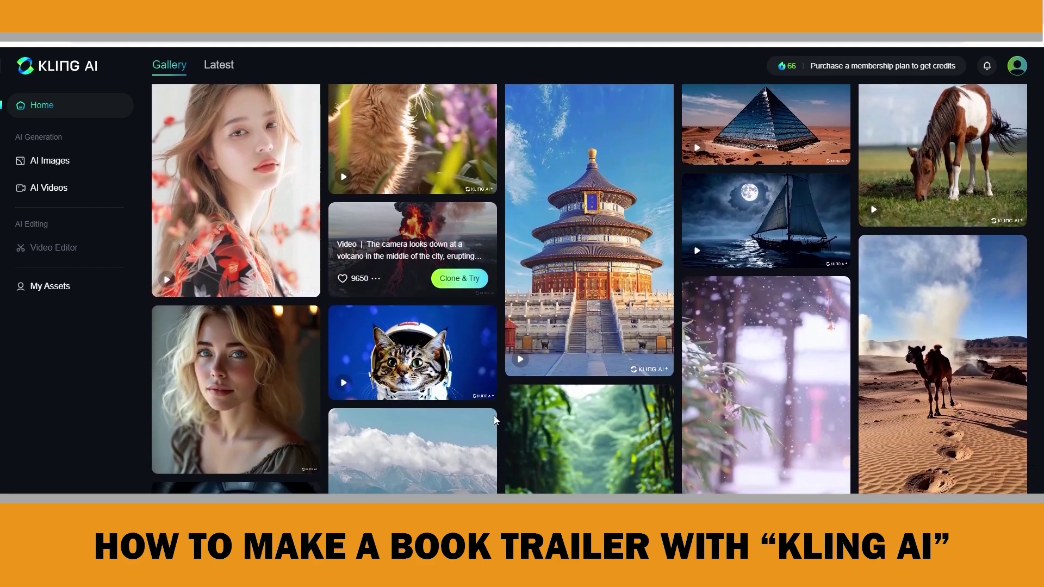
{"action": "scroll", "coordinate": [495, 421], "scroll_direction": "down", "scroll_amount": 3}
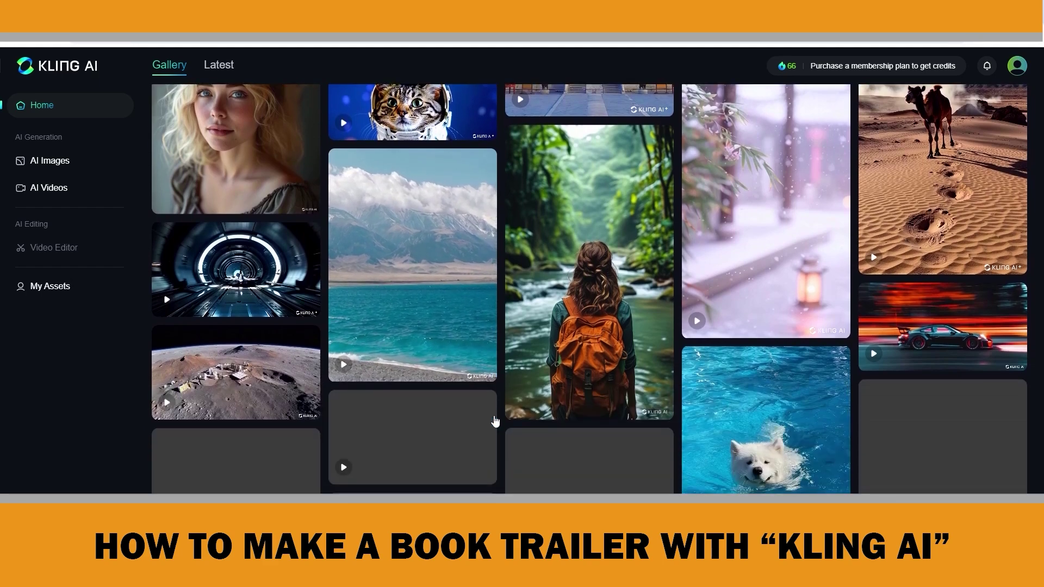
{"action": "scroll", "coordinate": [495, 422], "scroll_direction": "down", "scroll_amount": 2}
{"action": "scroll", "coordinate": [495, 422], "scroll_direction": "down", "scroll_amount": 1}
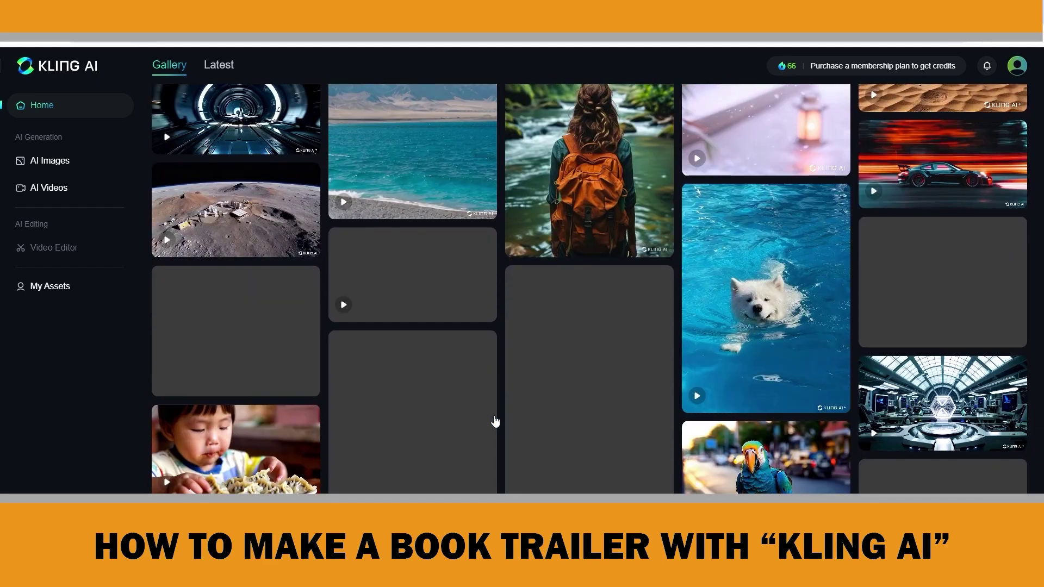
{"action": "scroll", "coordinate": [494, 421], "scroll_direction": "down", "scroll_amount": 2}
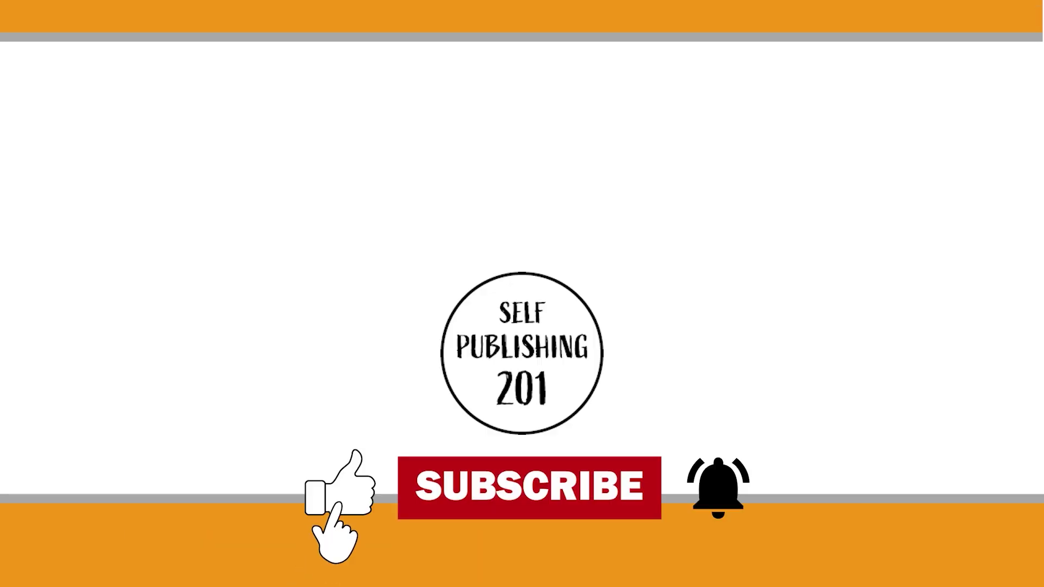